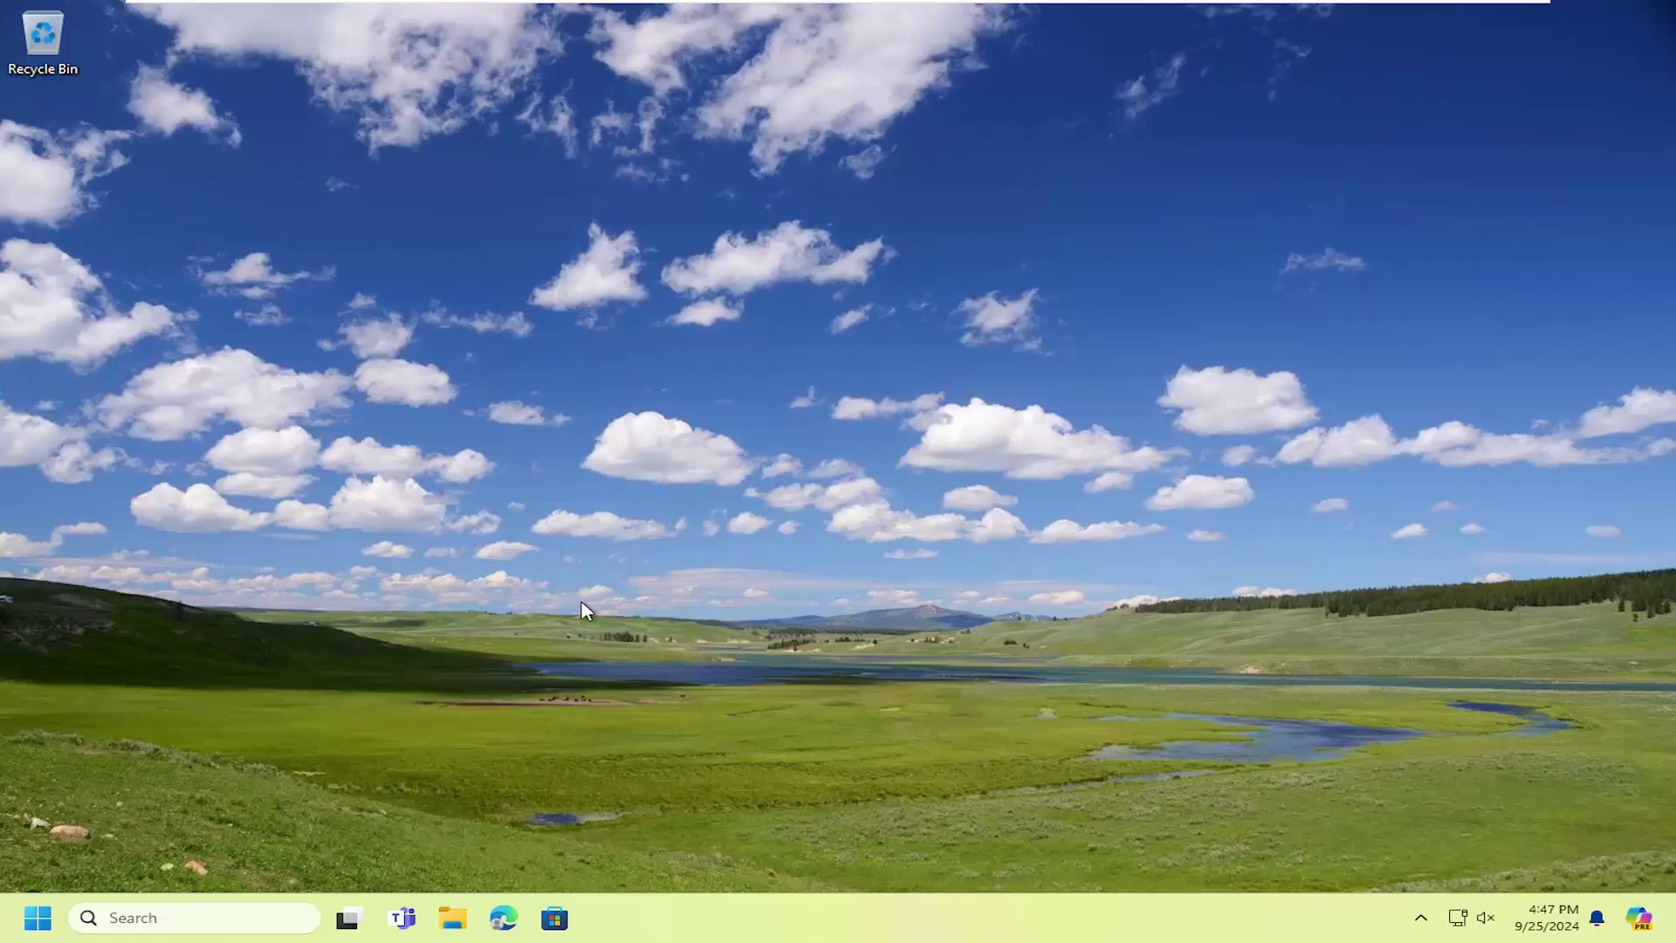
- Launch Settings from a Start search for 'settings' and go to Privacy & security > Windows Security
click(37, 918)
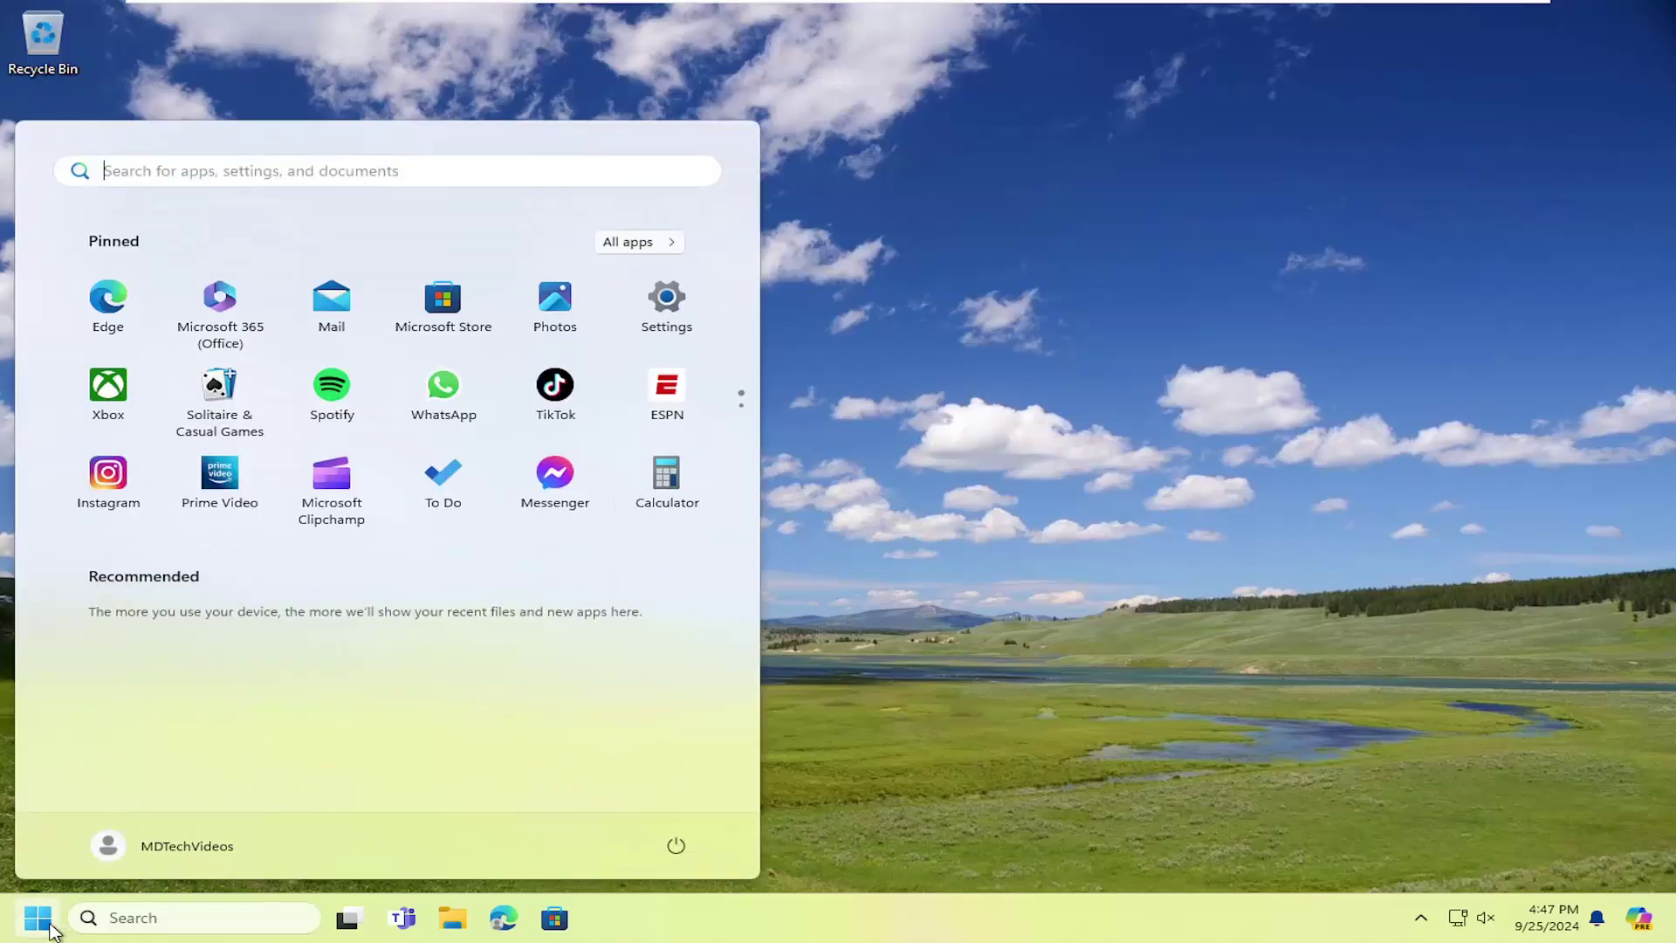
text(settings)
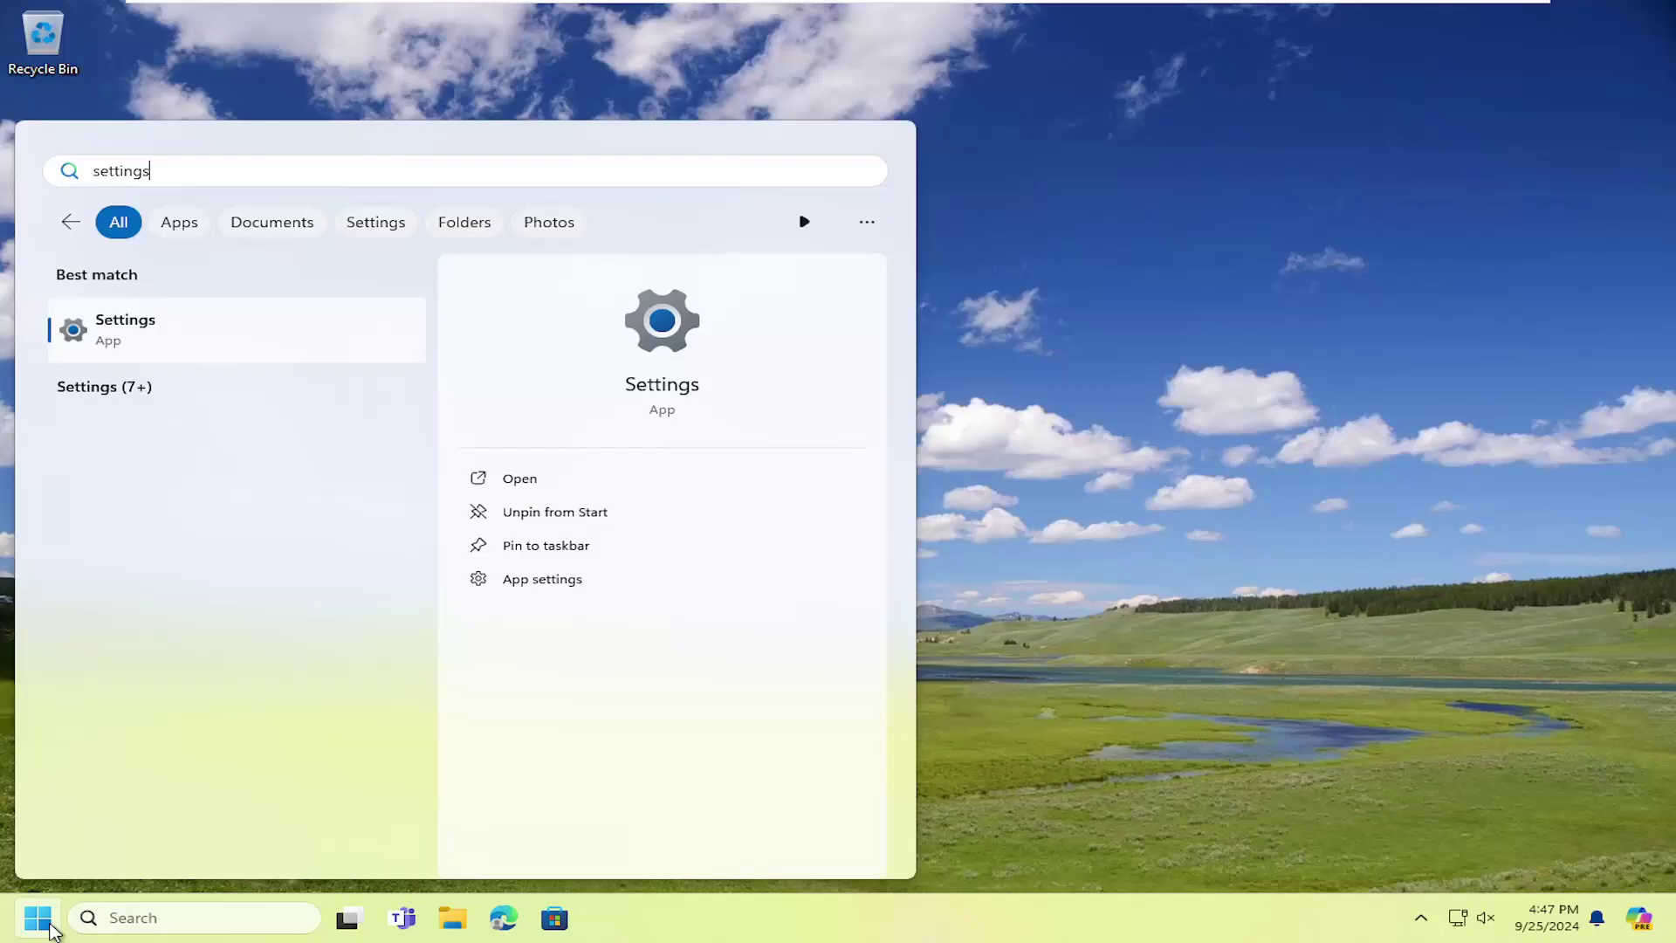
click(160, 333)
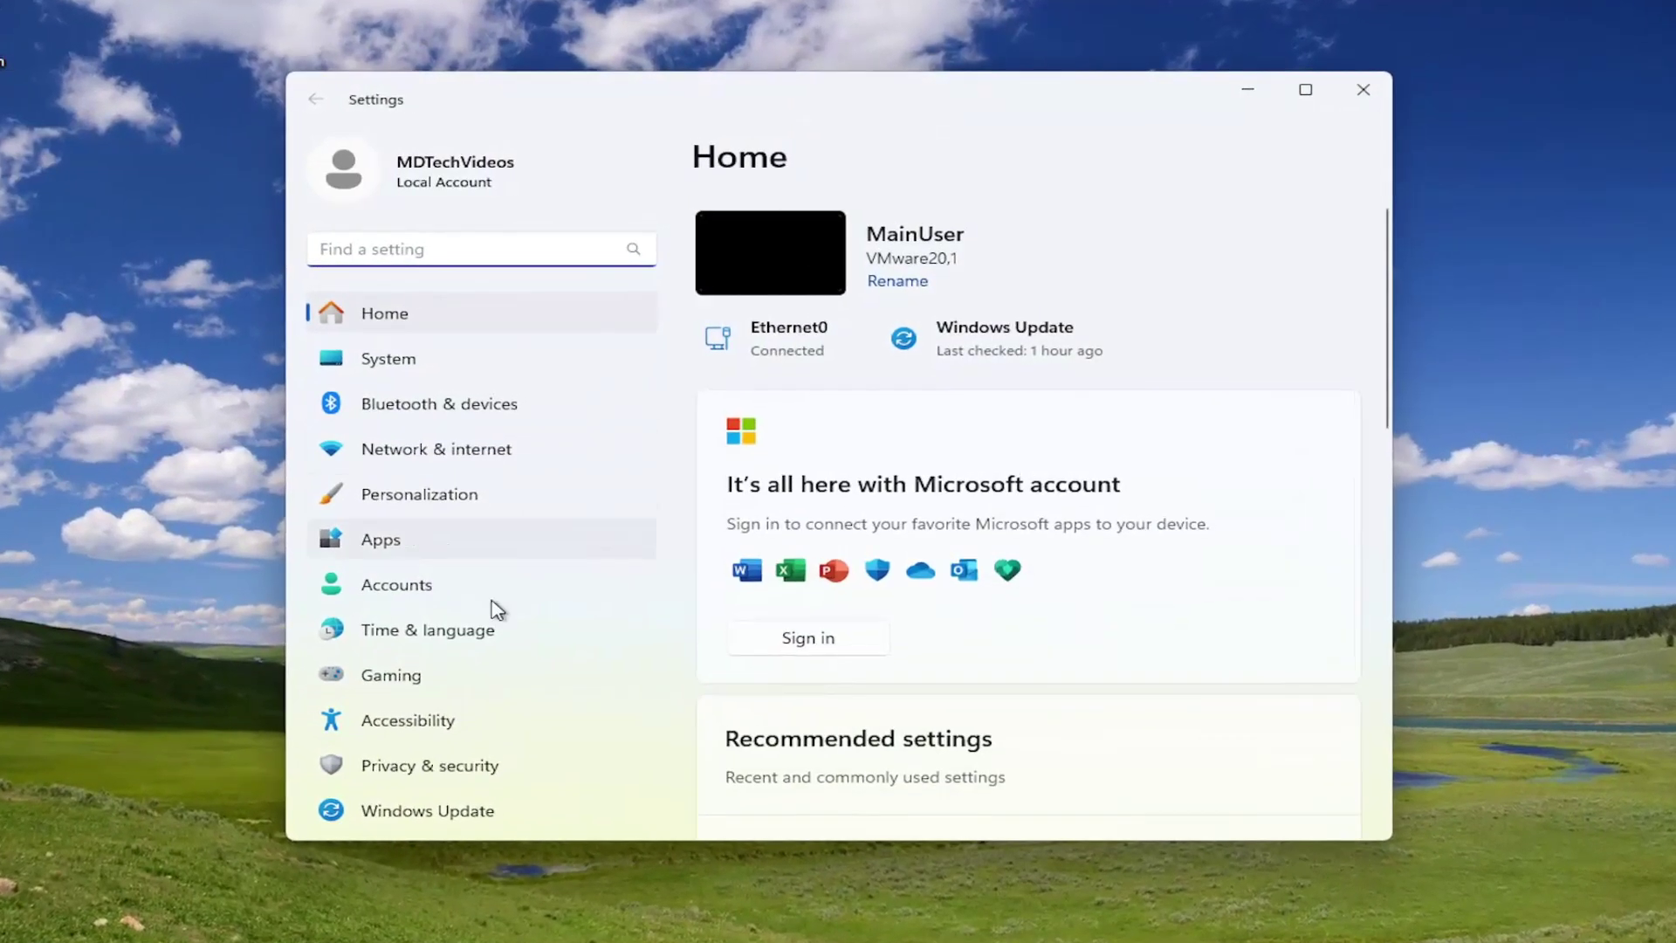
click(368, 780)
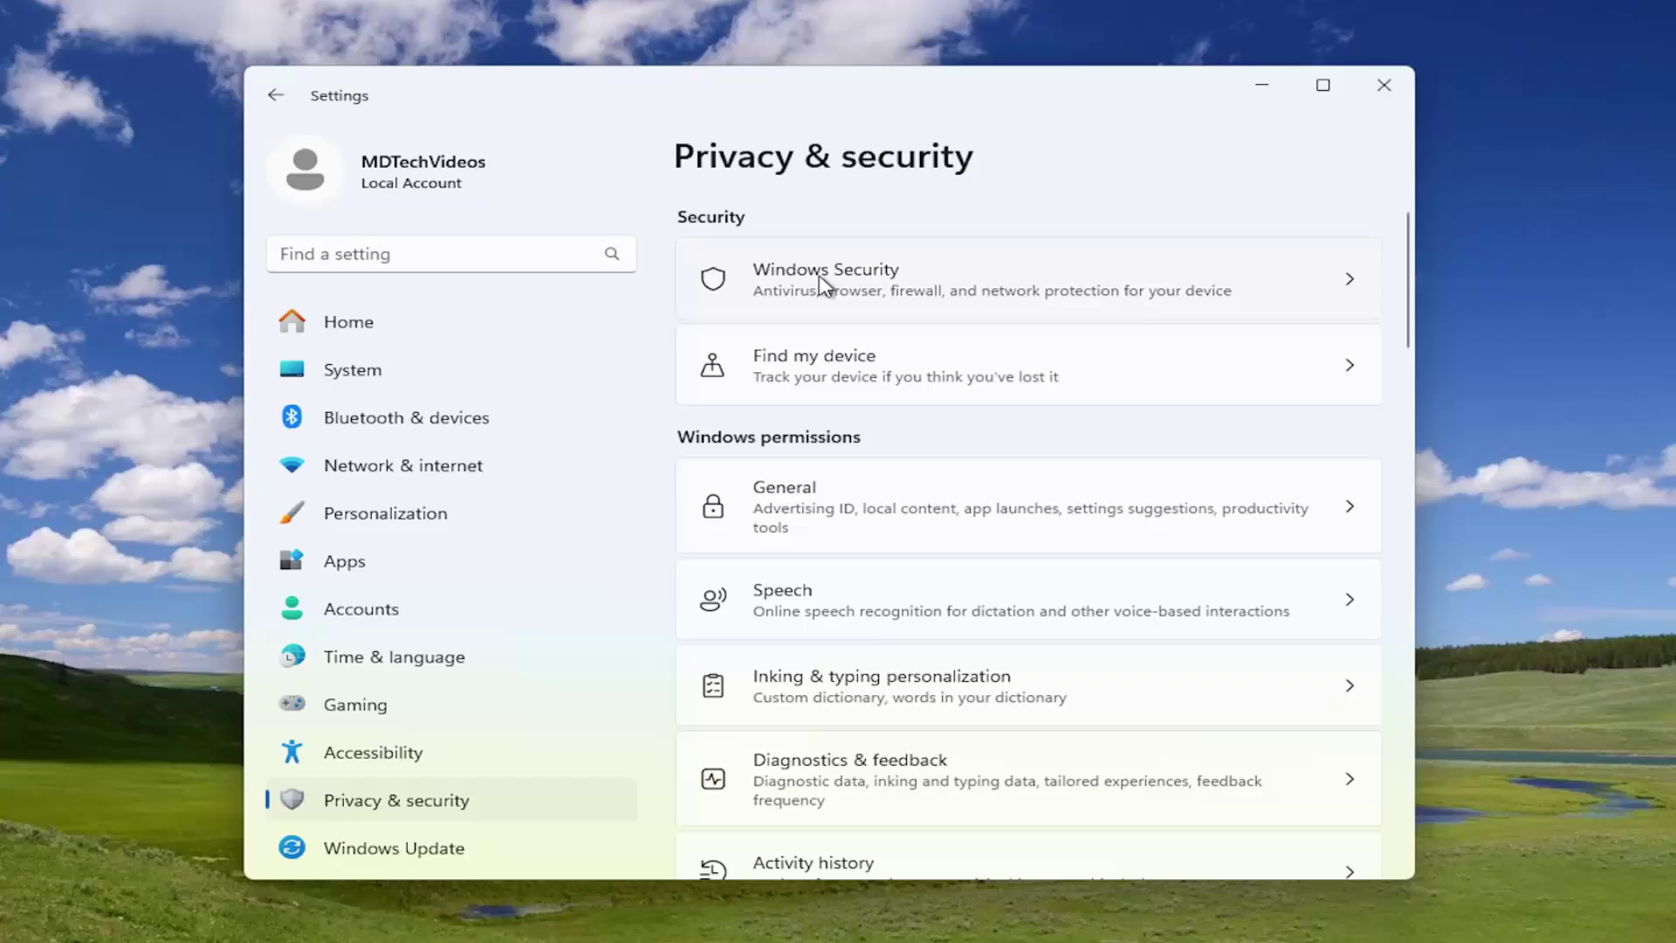
click(825, 285)
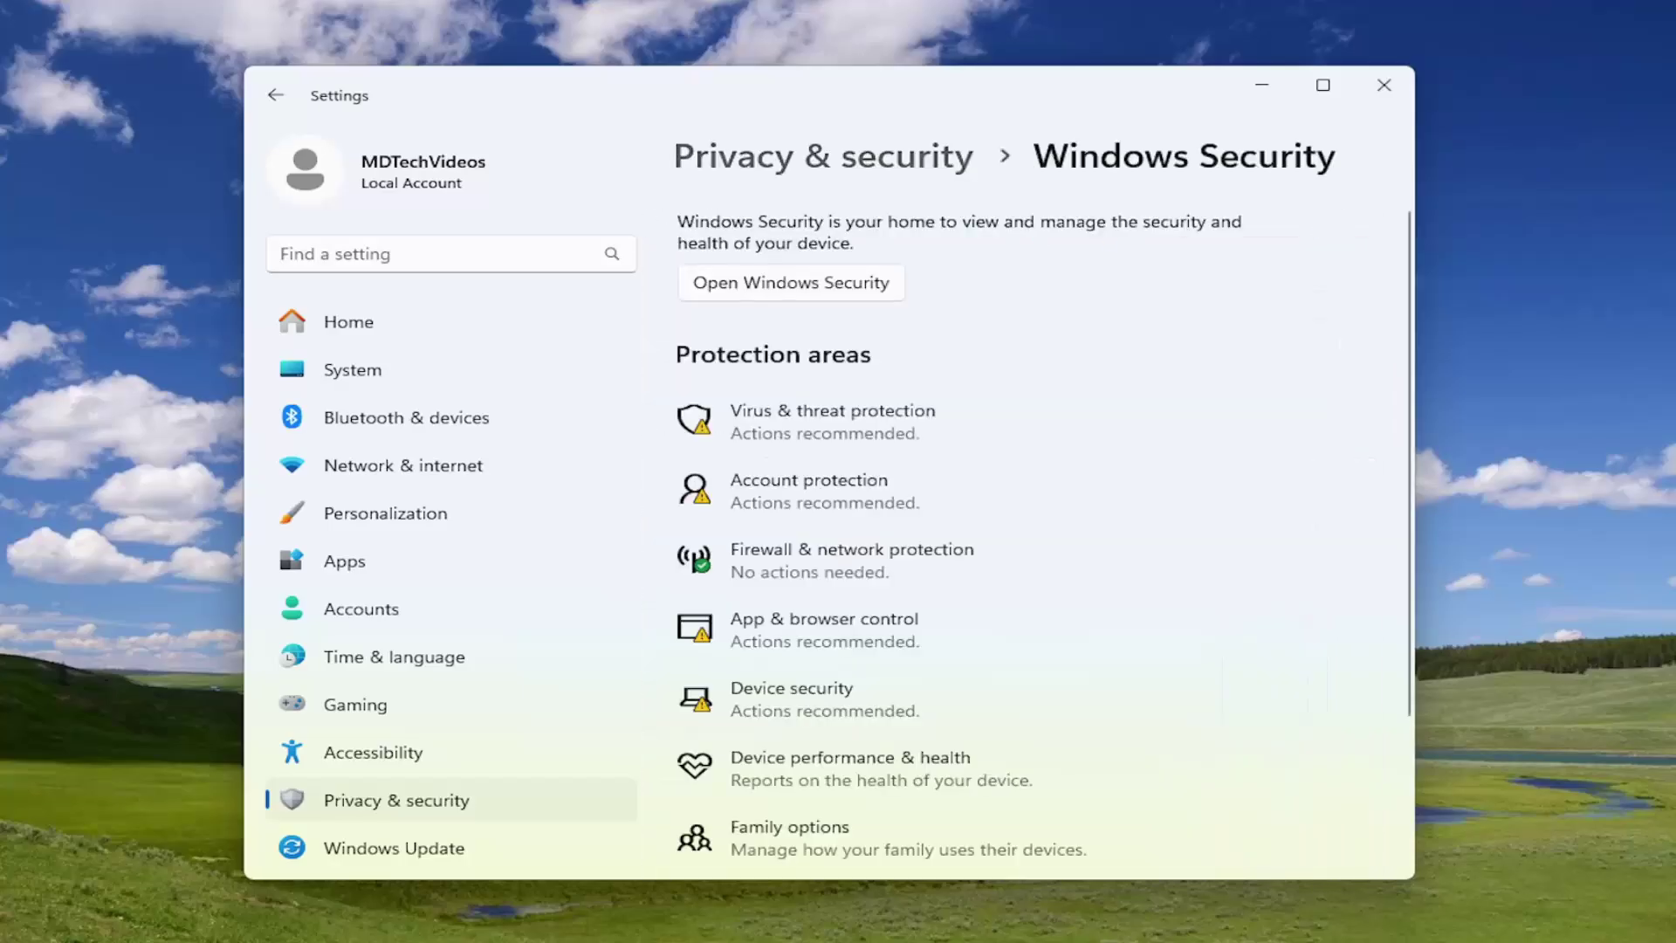
scroll(1082, 439, down, 3)
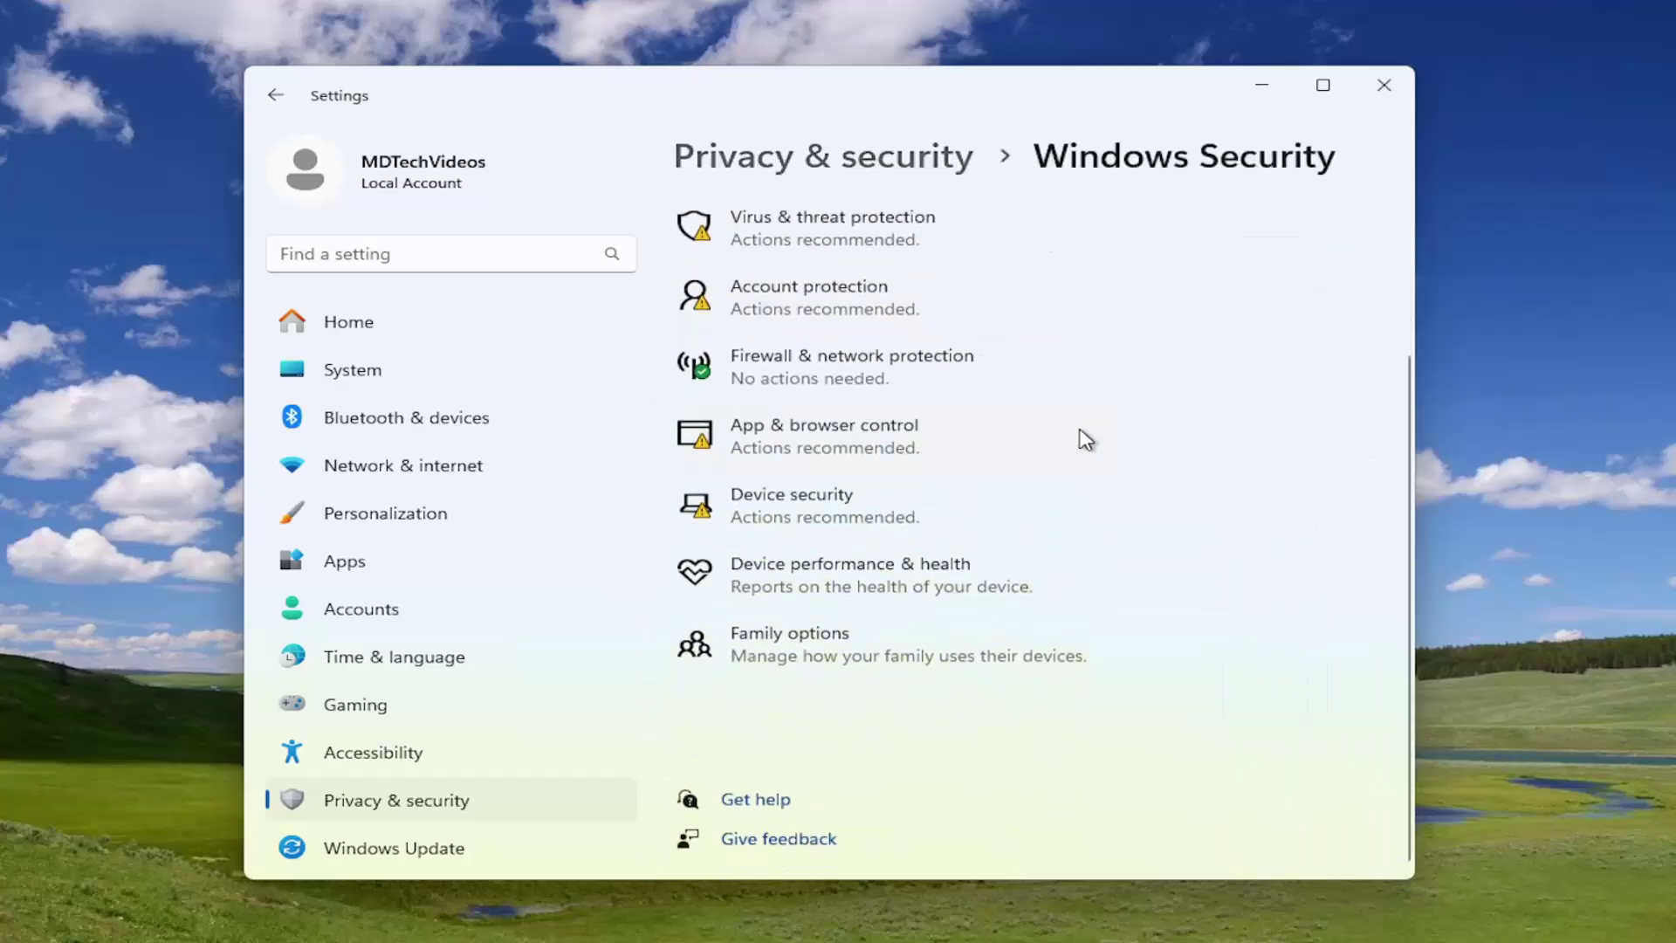
scroll(1084, 439, up, 3)
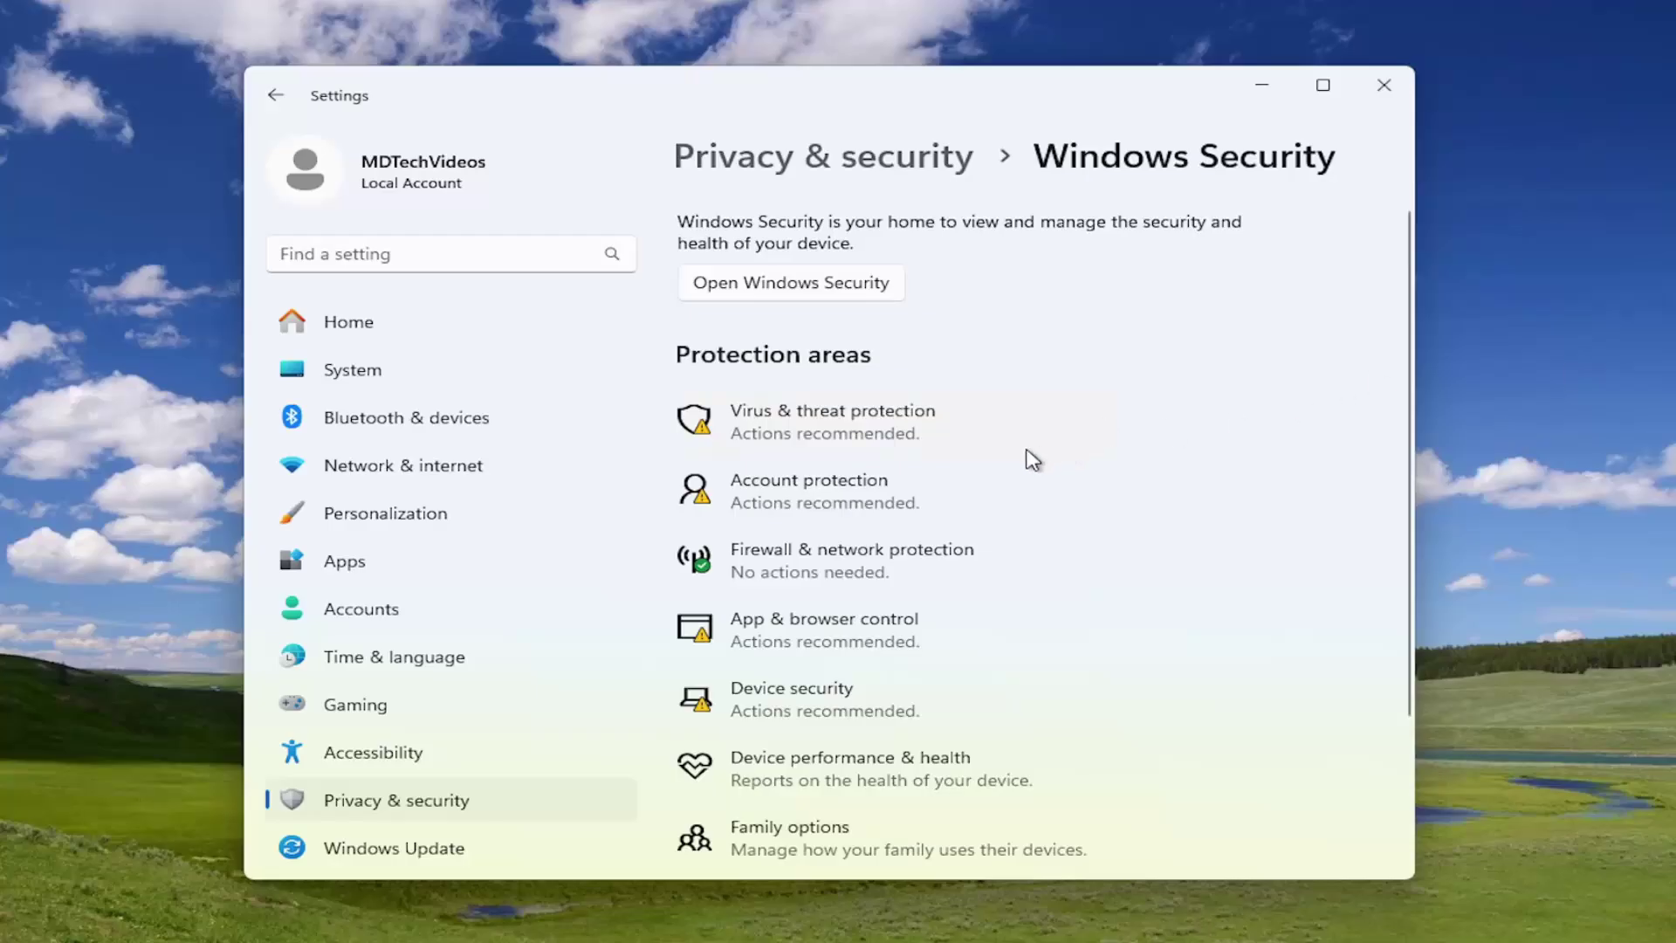
- Open Device security > Core isolation details and try the Memory integrity toggle, declining the permission prompt
click(777, 701)
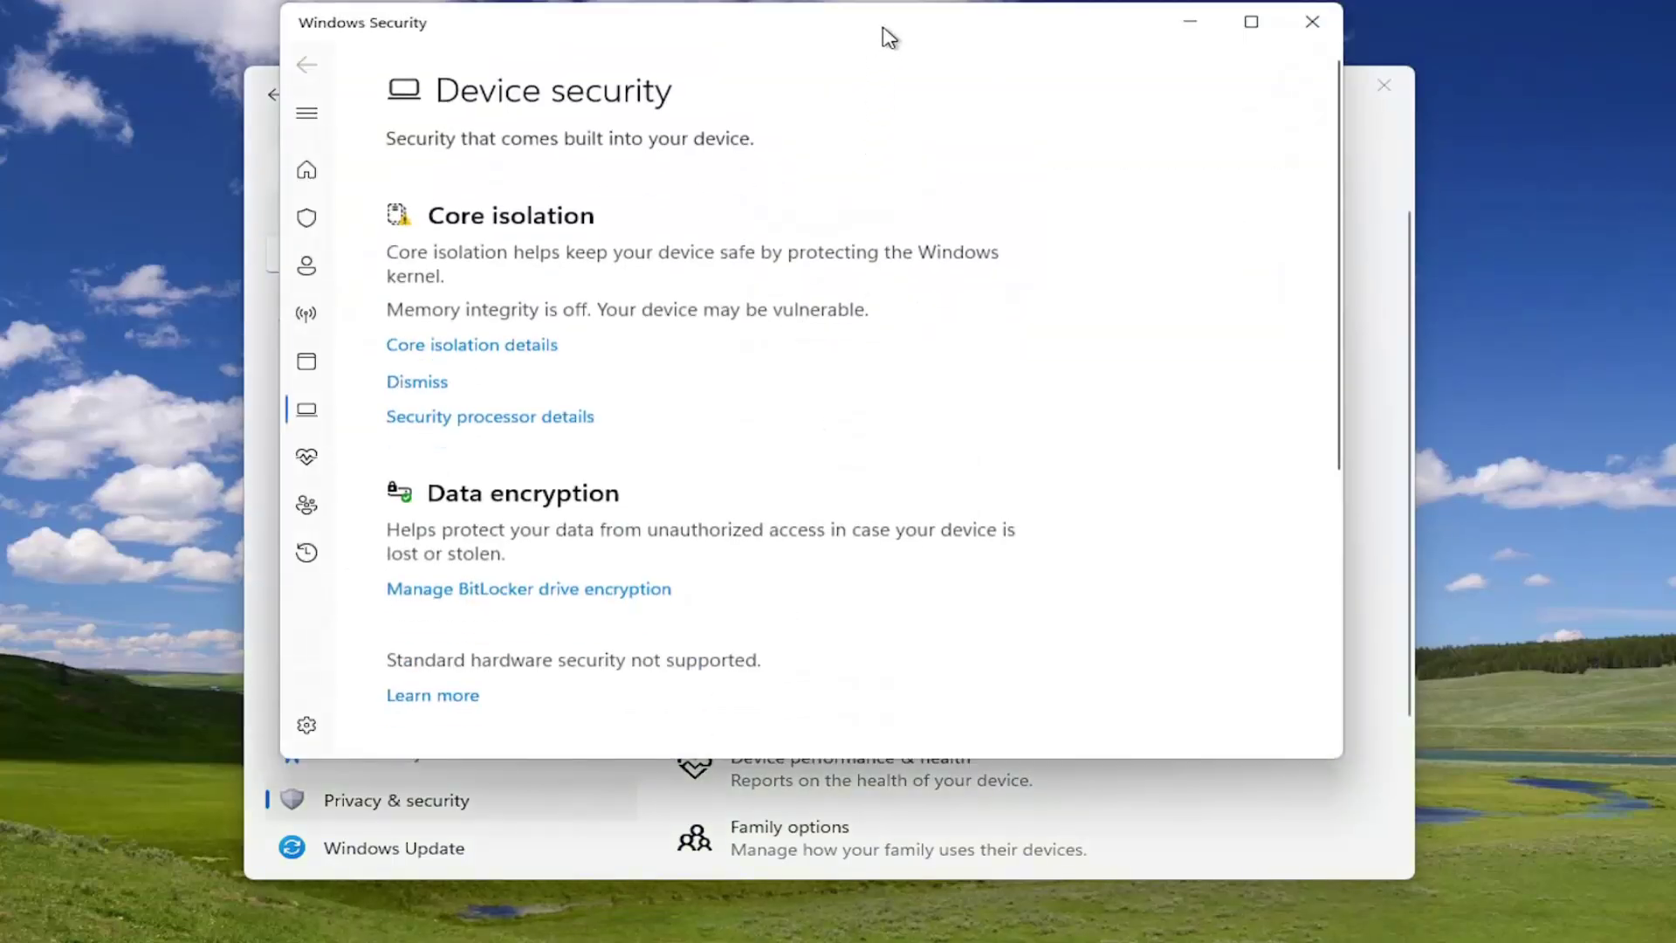
drag(882, 35, 907, 136)
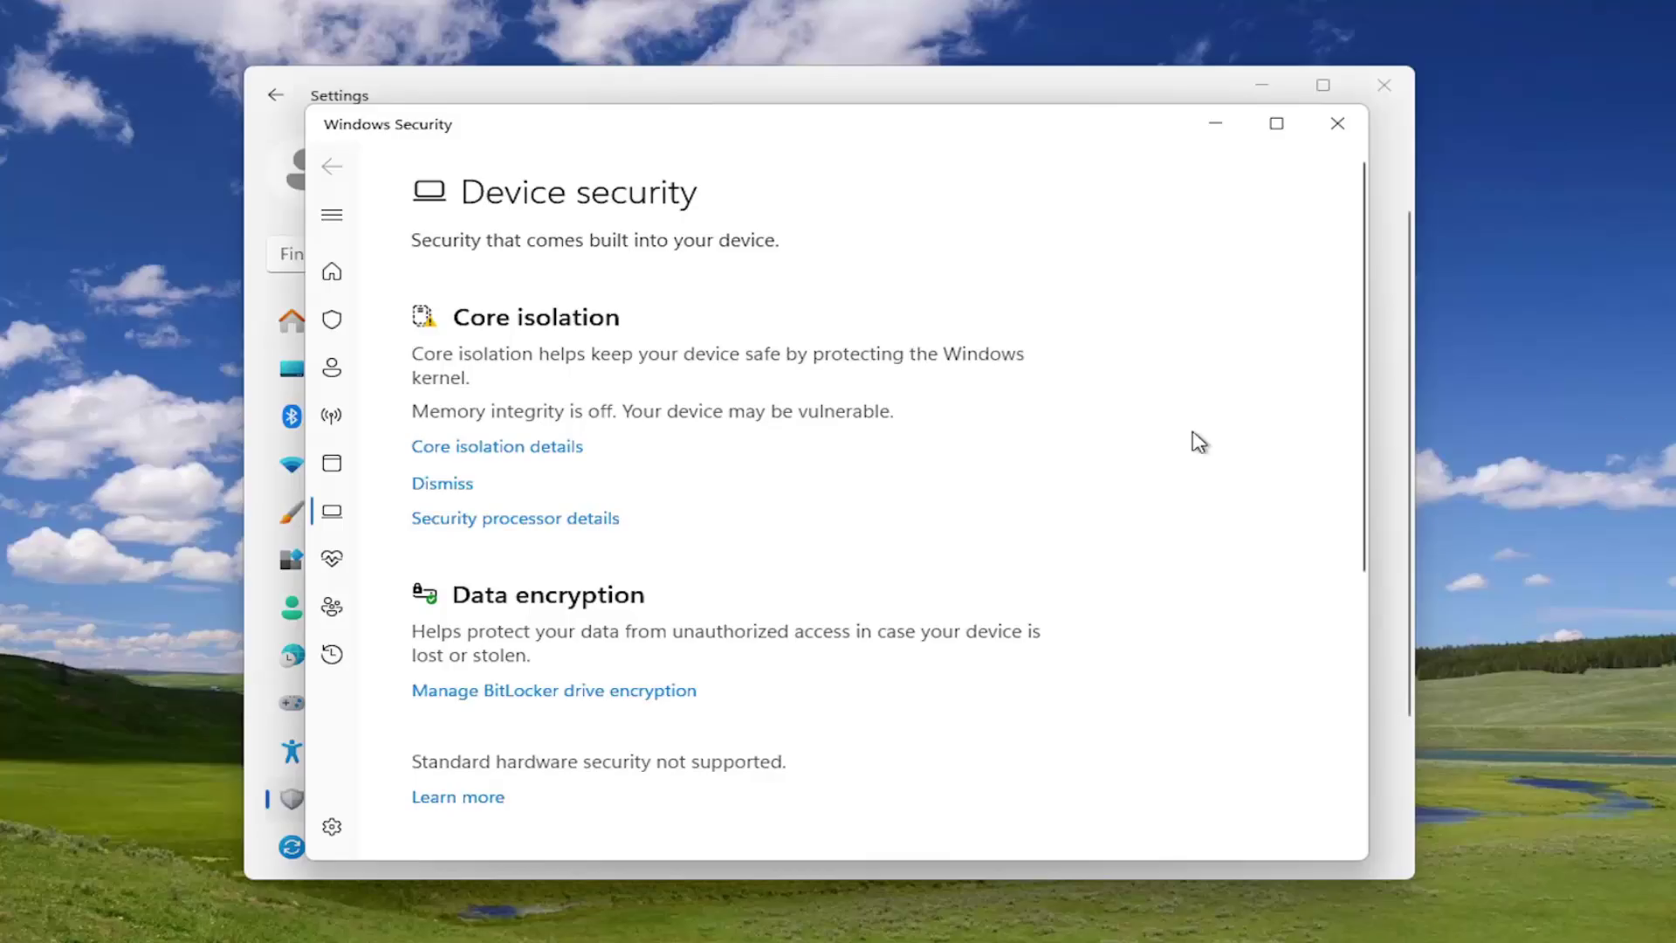
click(472, 451)
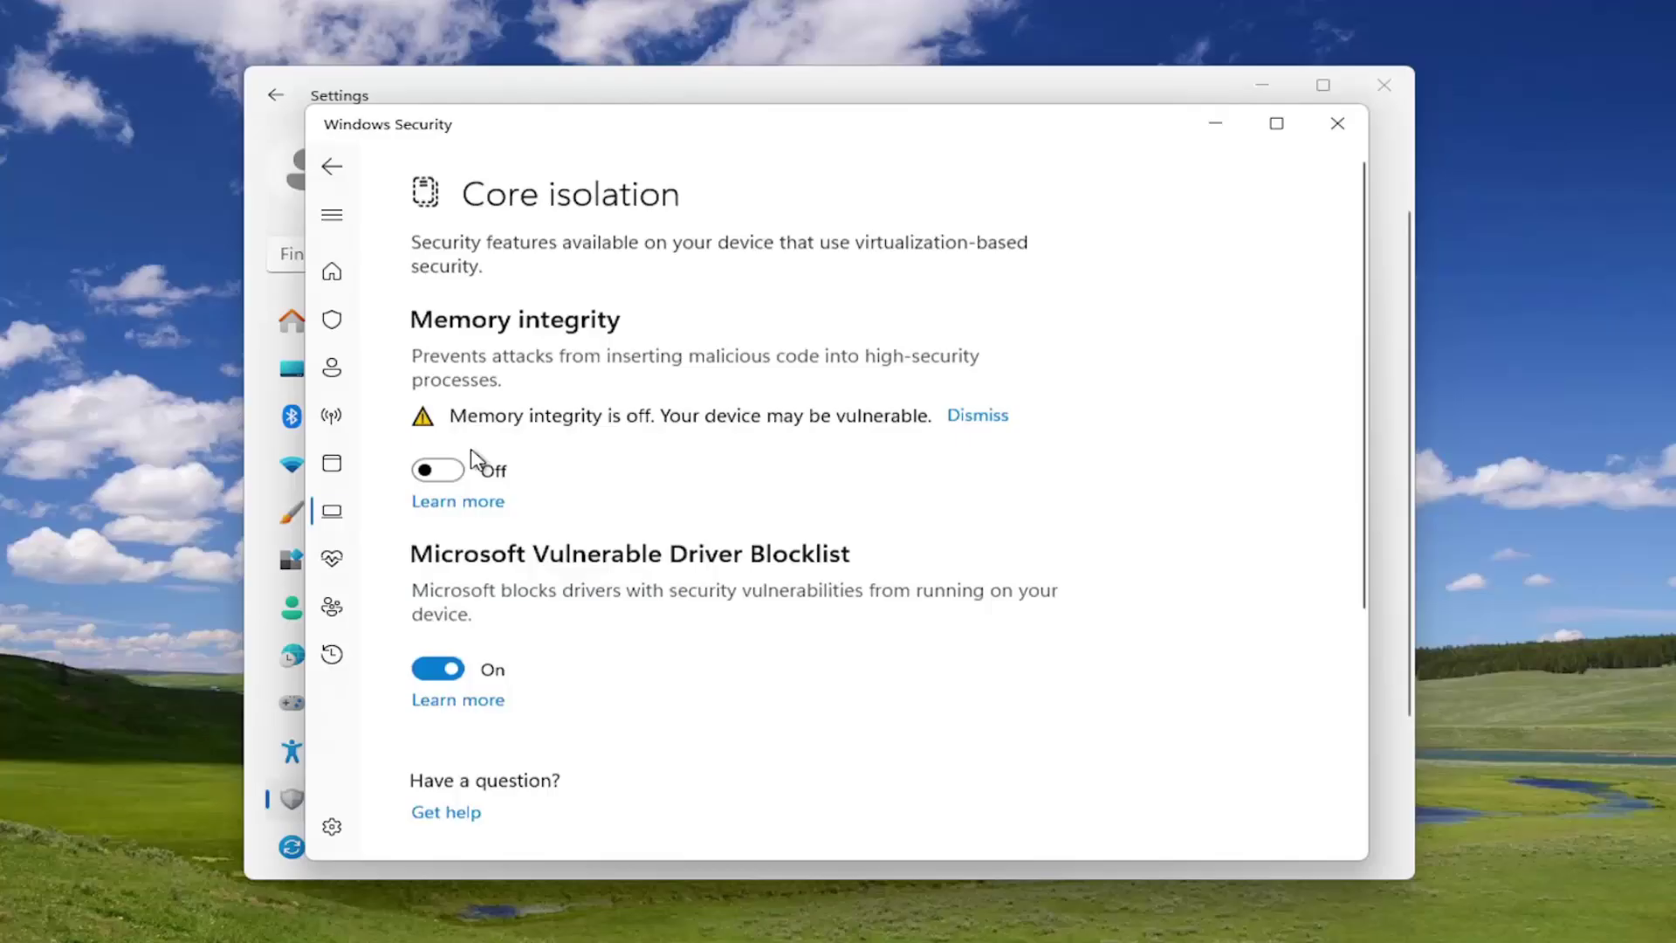
click(439, 476)
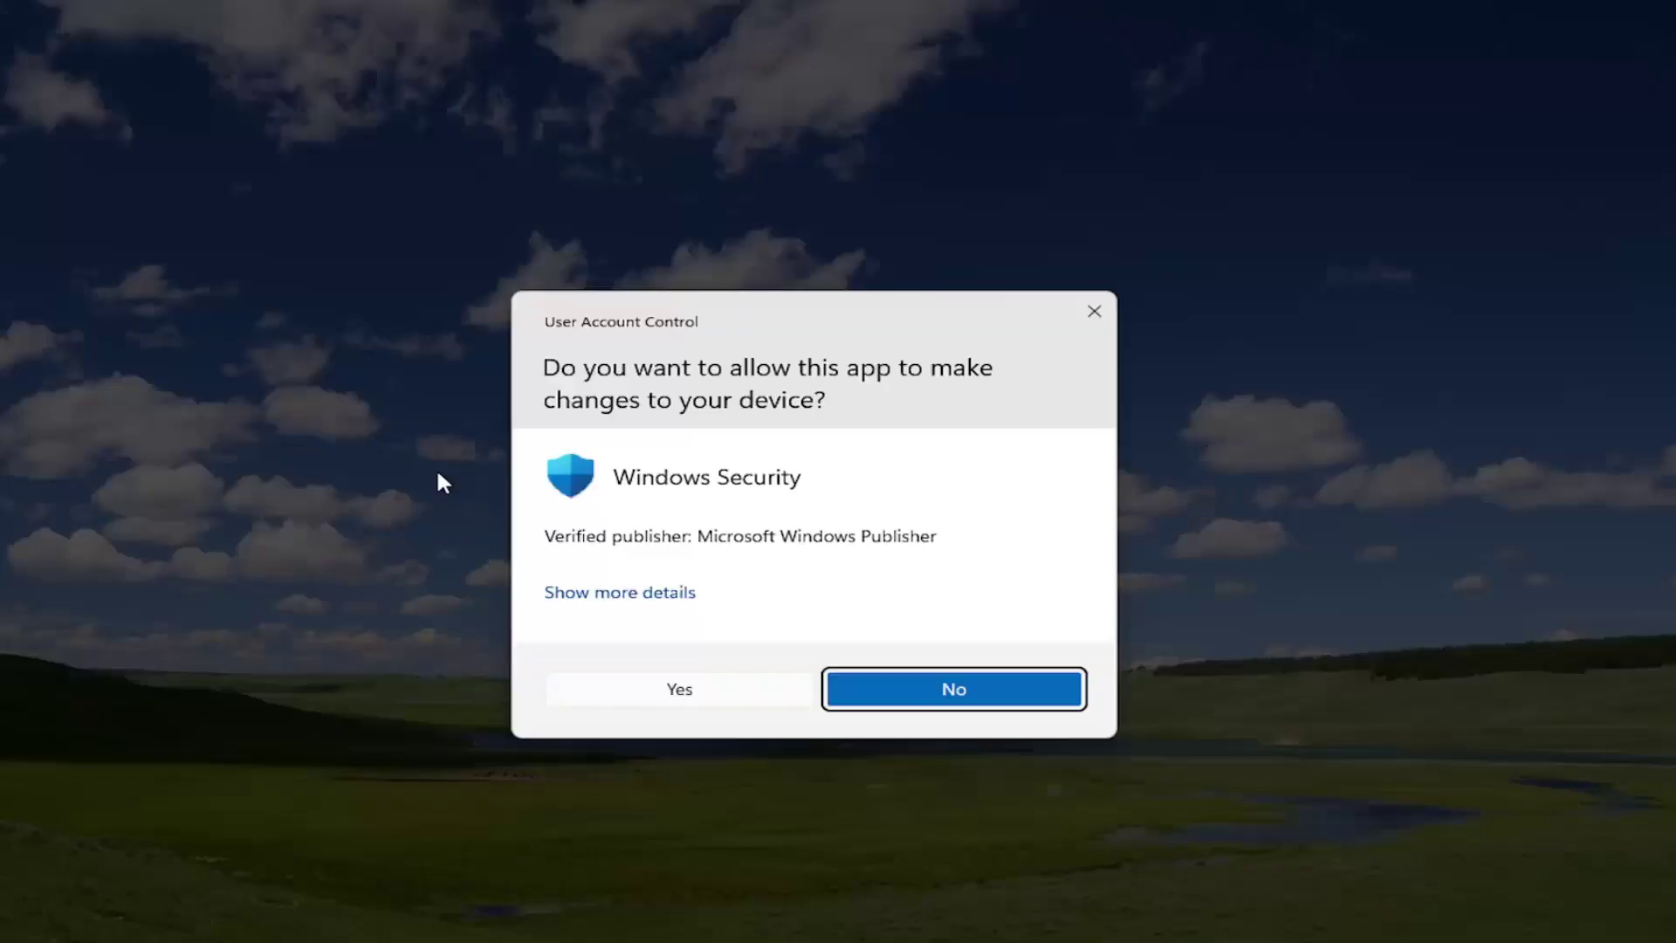
click(729, 693)
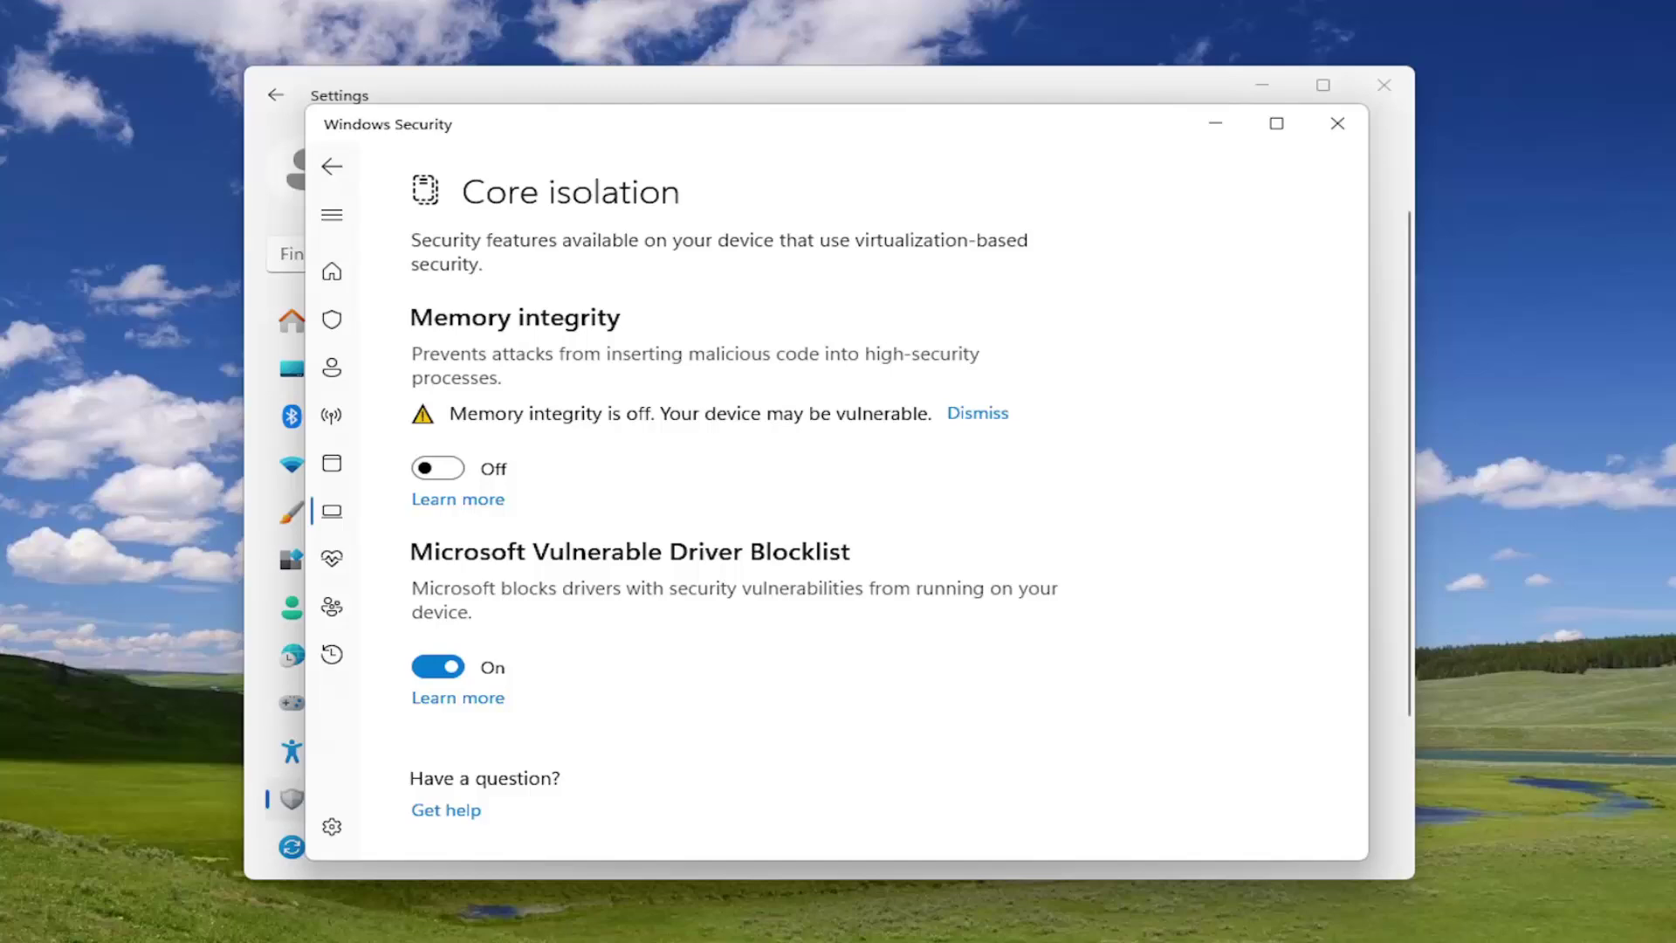
- Close Windows Security and Settings, then run 'regedit' from Start as administrator
click(1354, 123)
click(1373, 90)
click(36, 918)
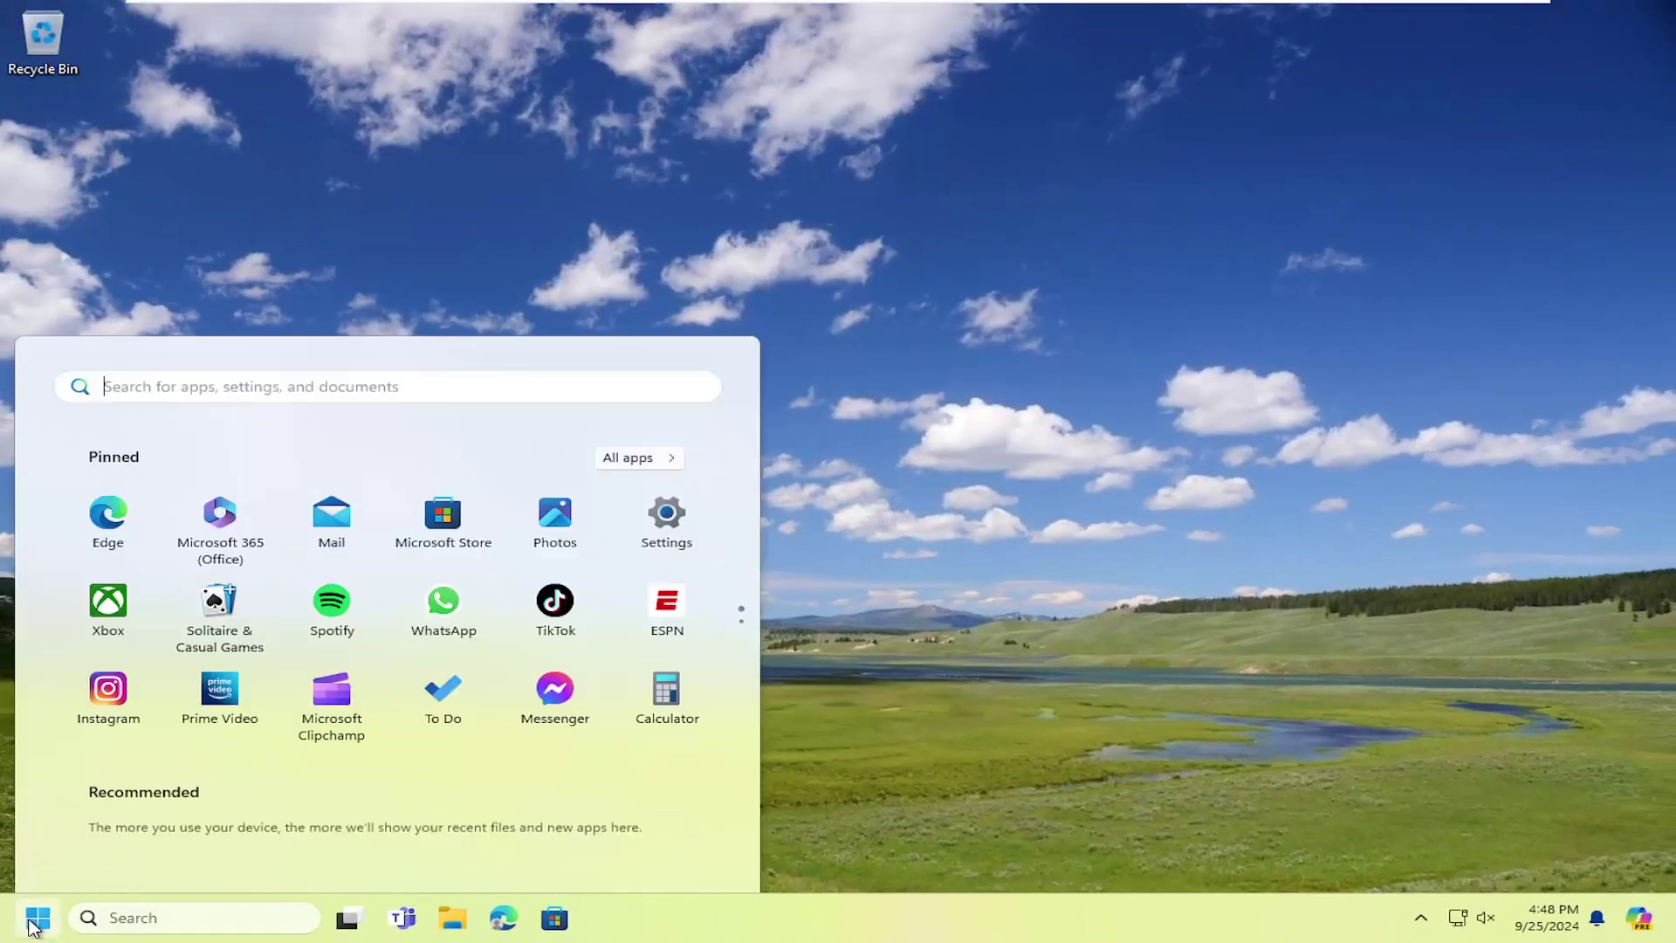
click(35, 921)
click(34, 922)
text(regedit)
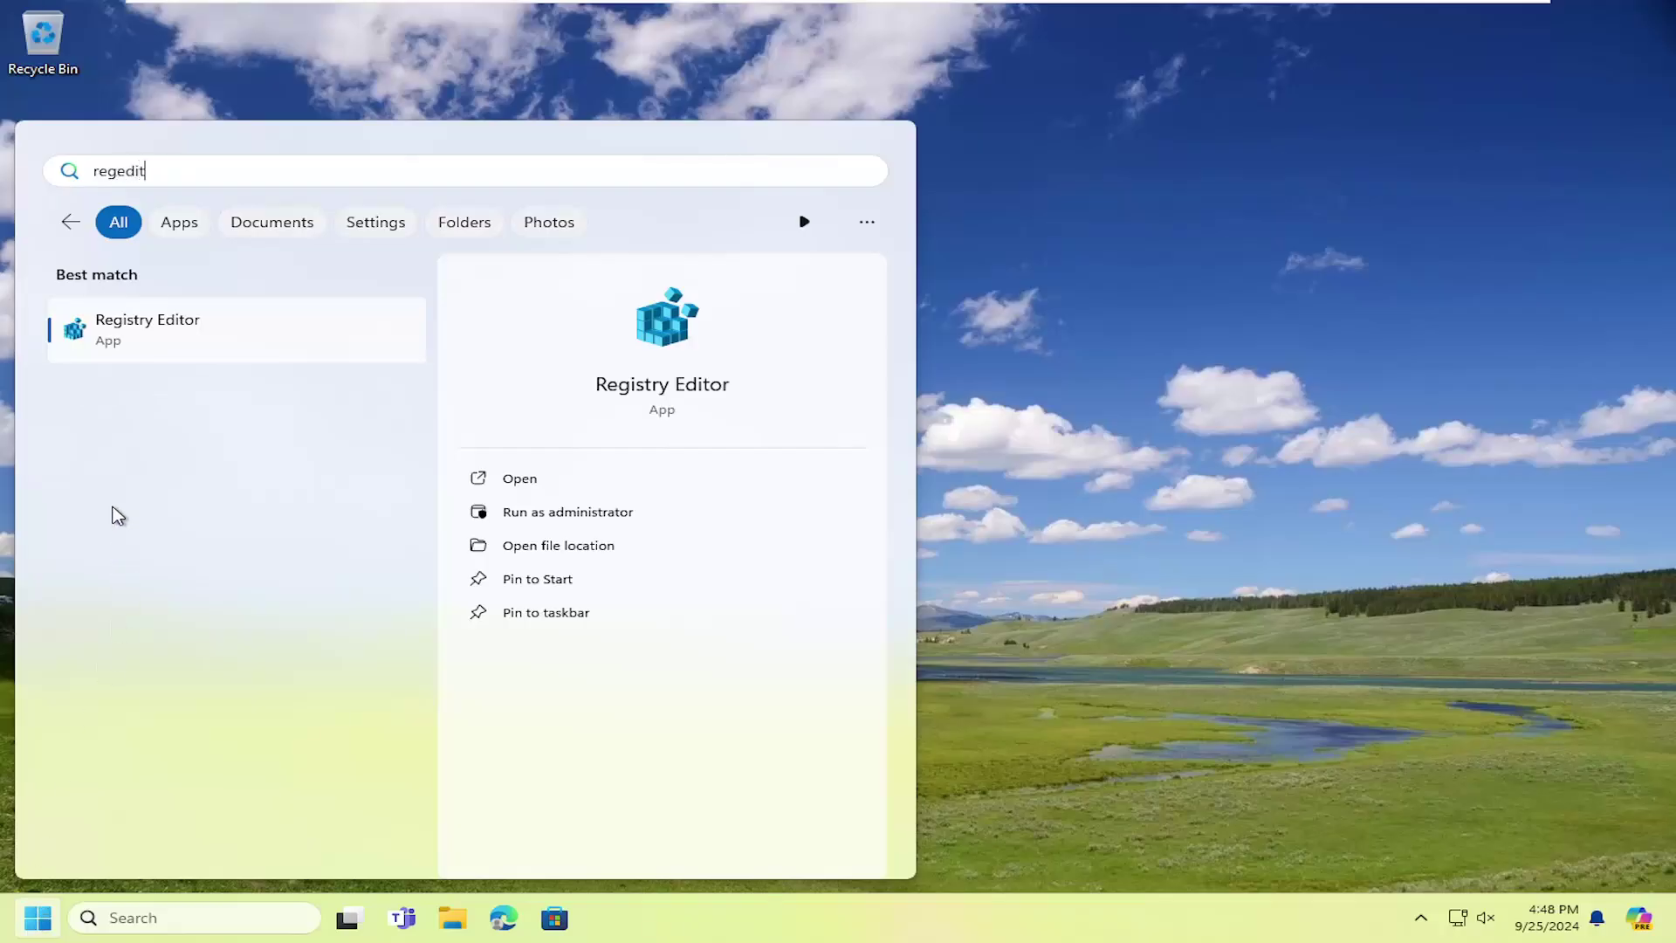
right_click(119, 323)
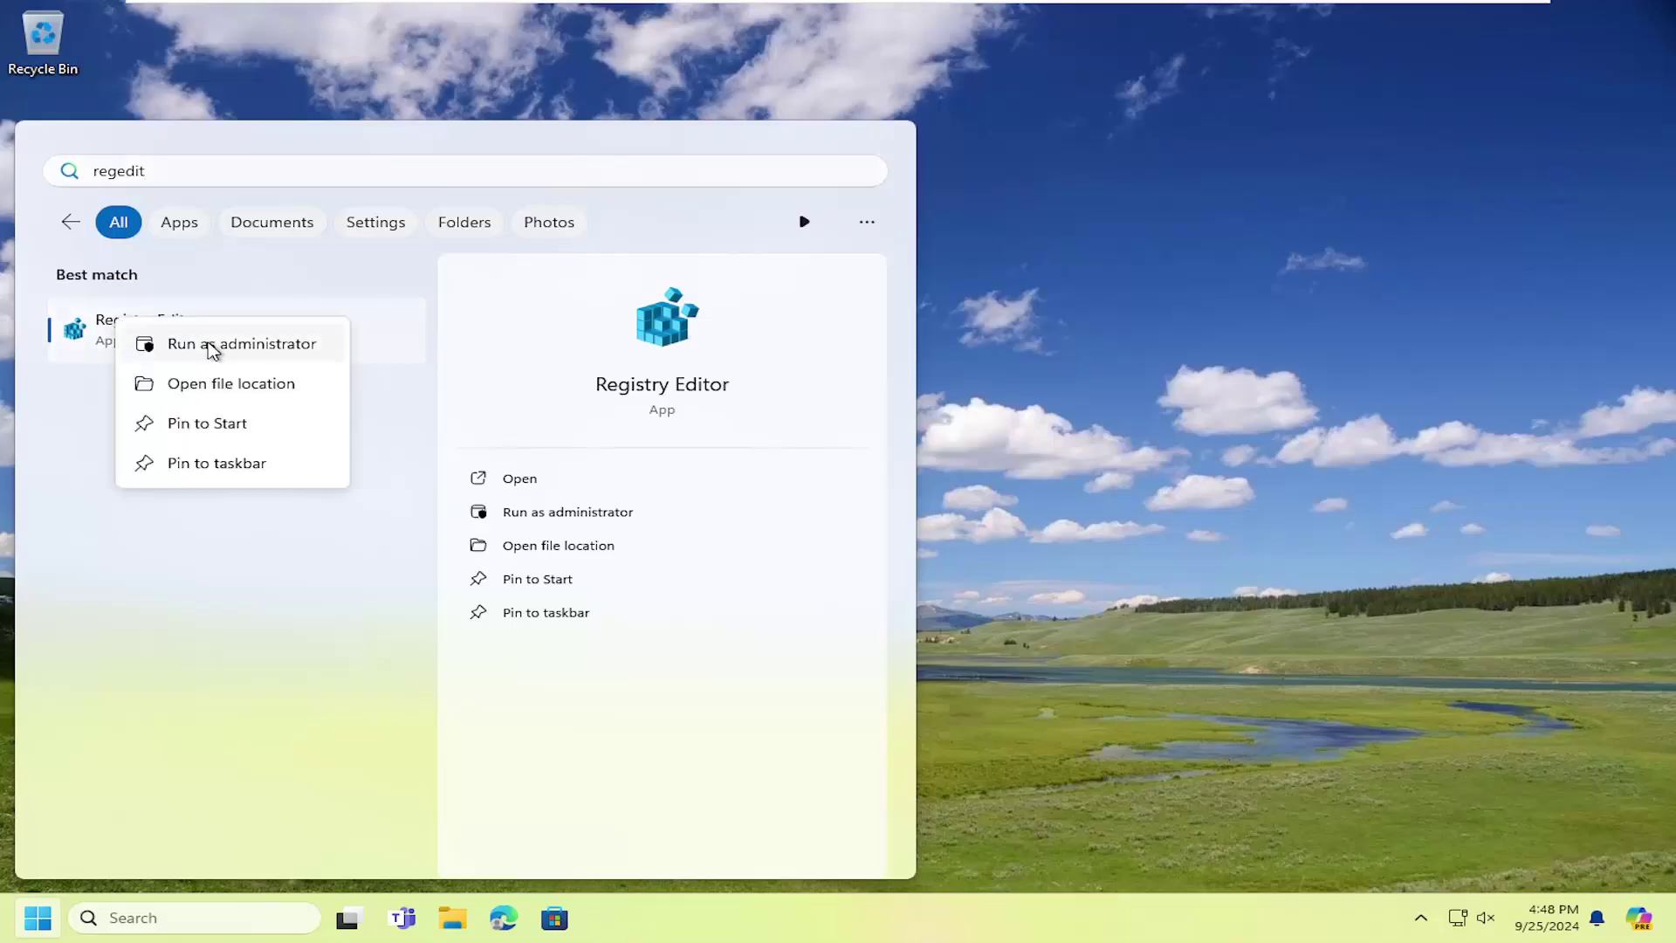
click(212, 345)
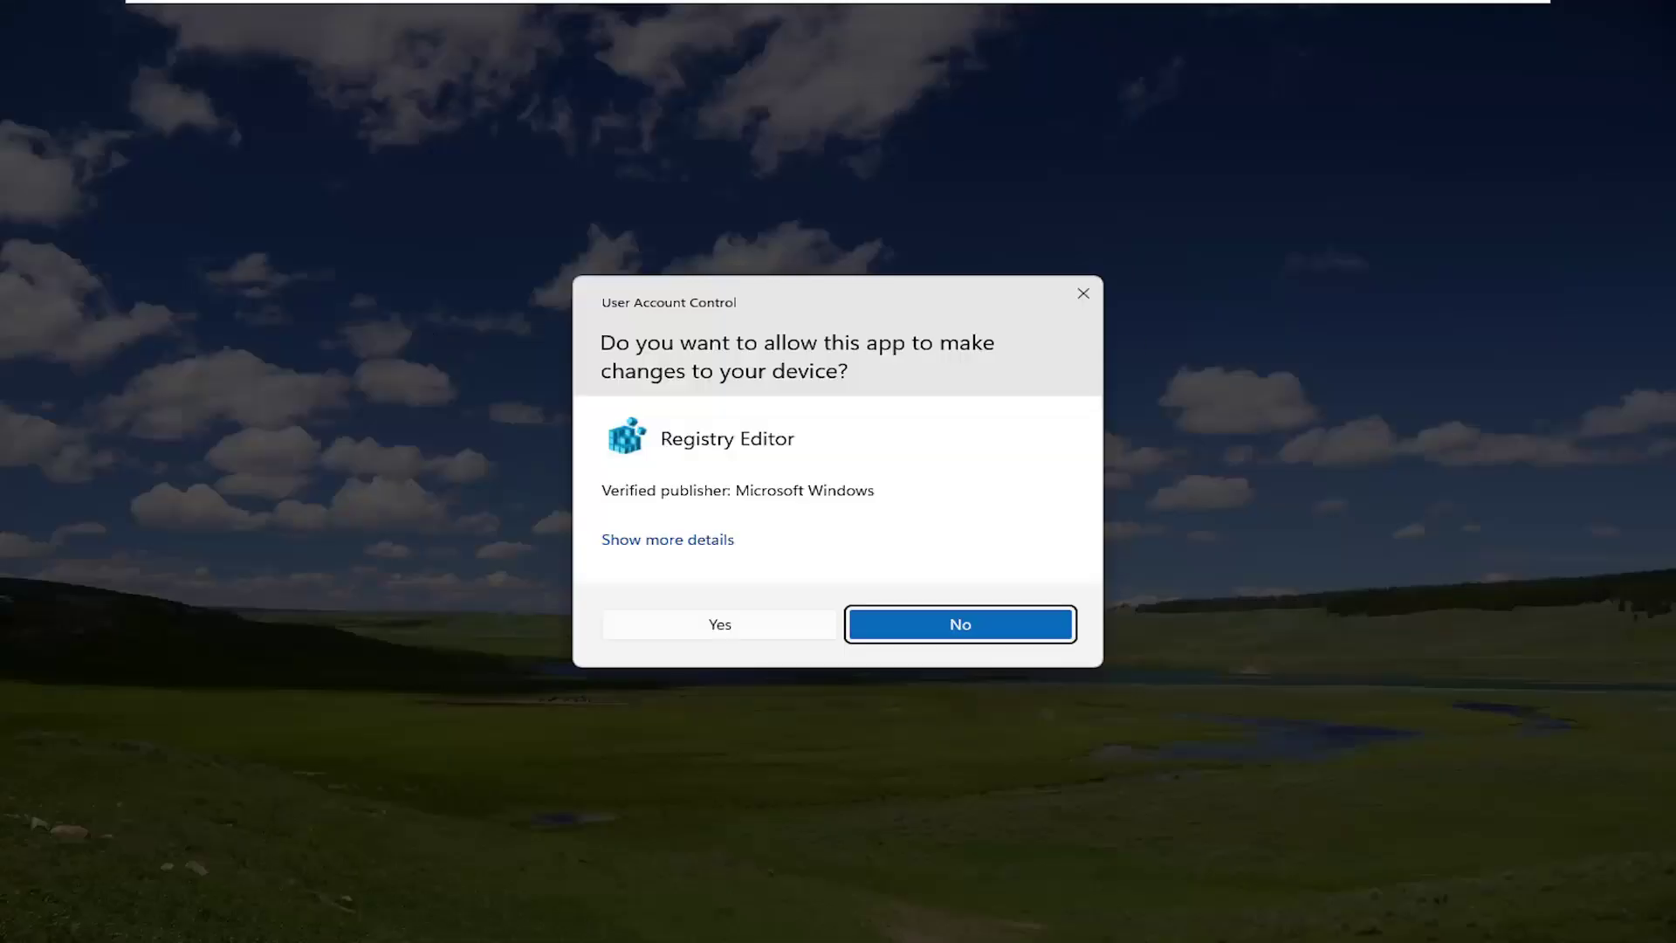
- Approve the administrator prompt, then open and close the Export Registry File dialog without saving
click(720, 625)
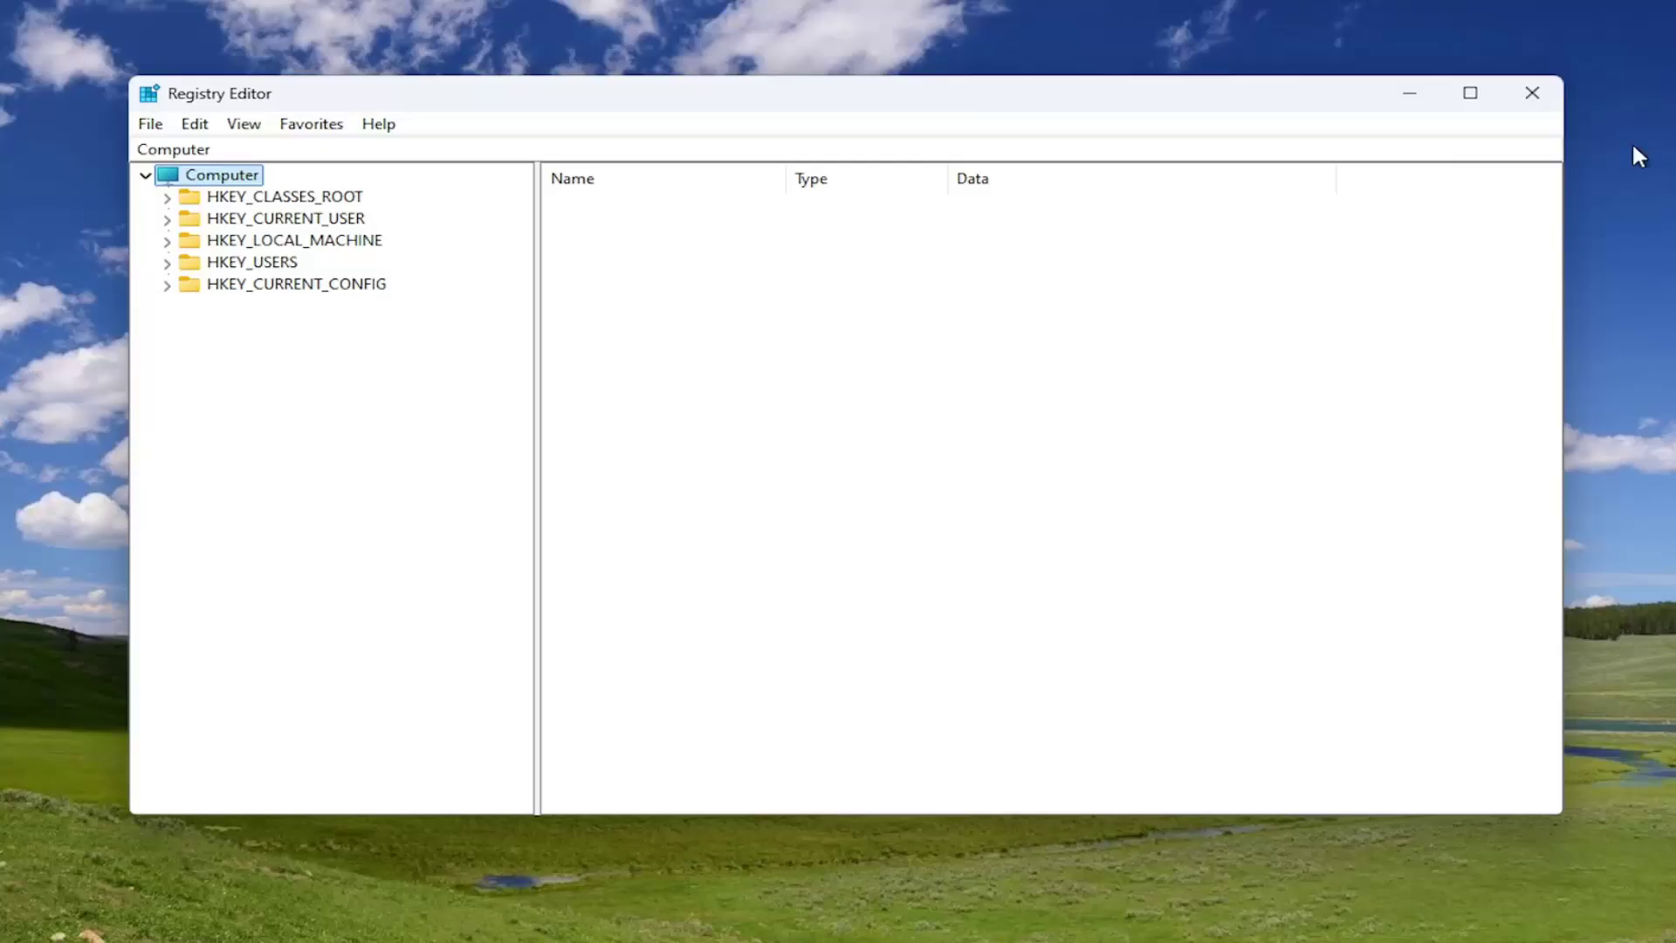
click(152, 125)
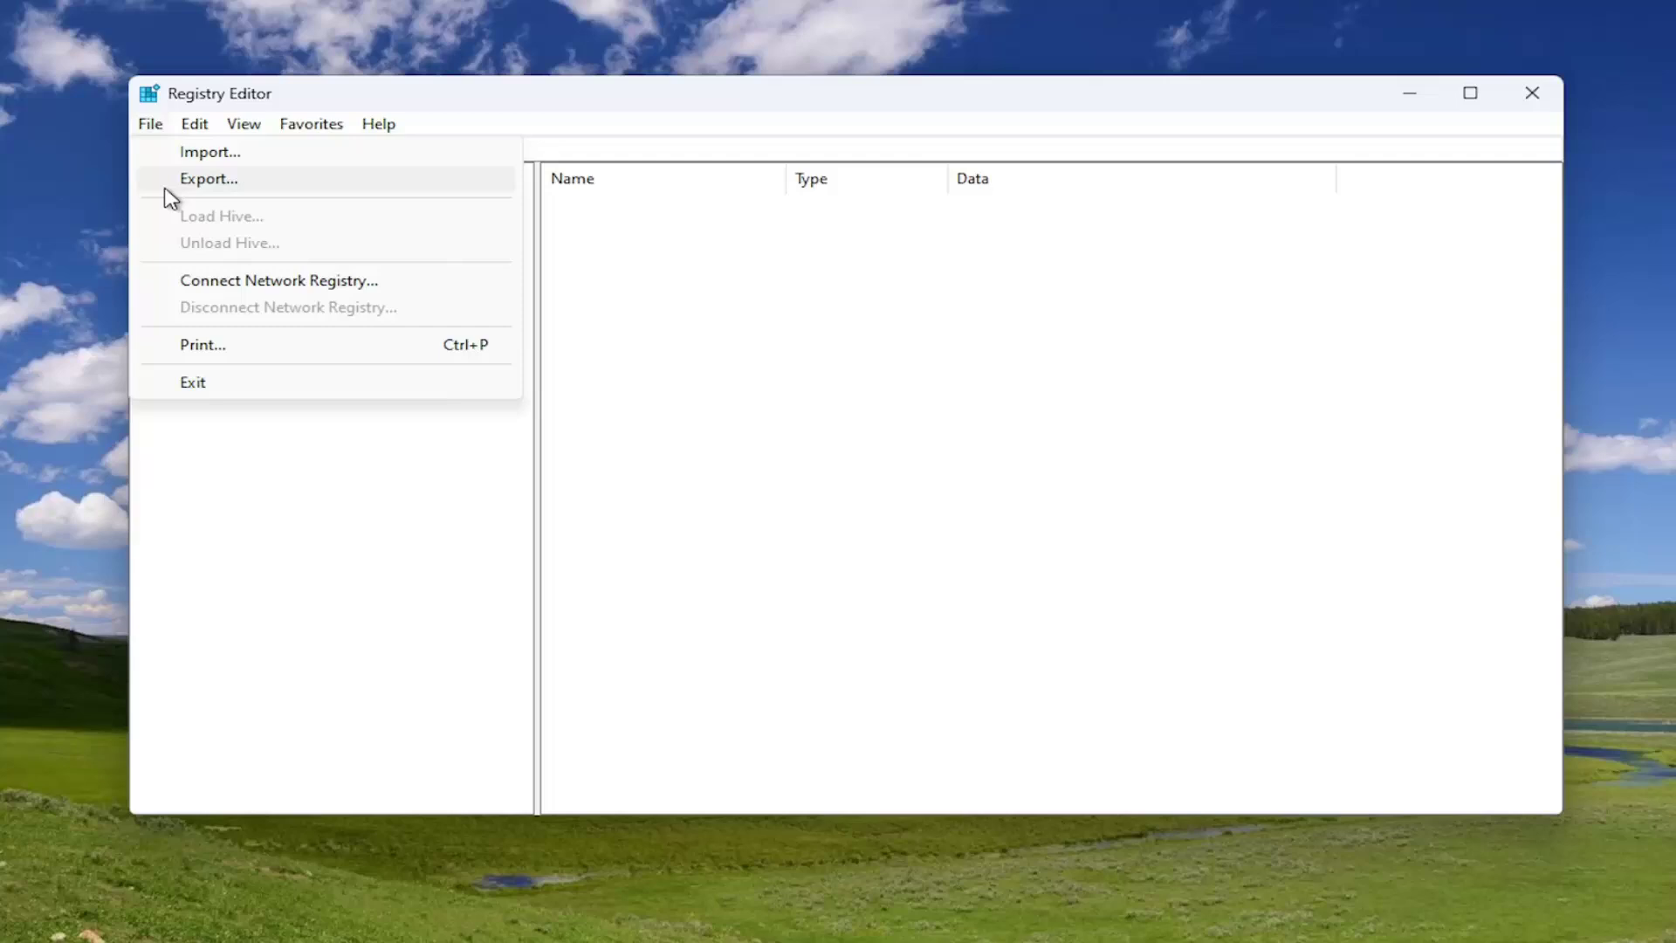
click(184, 188)
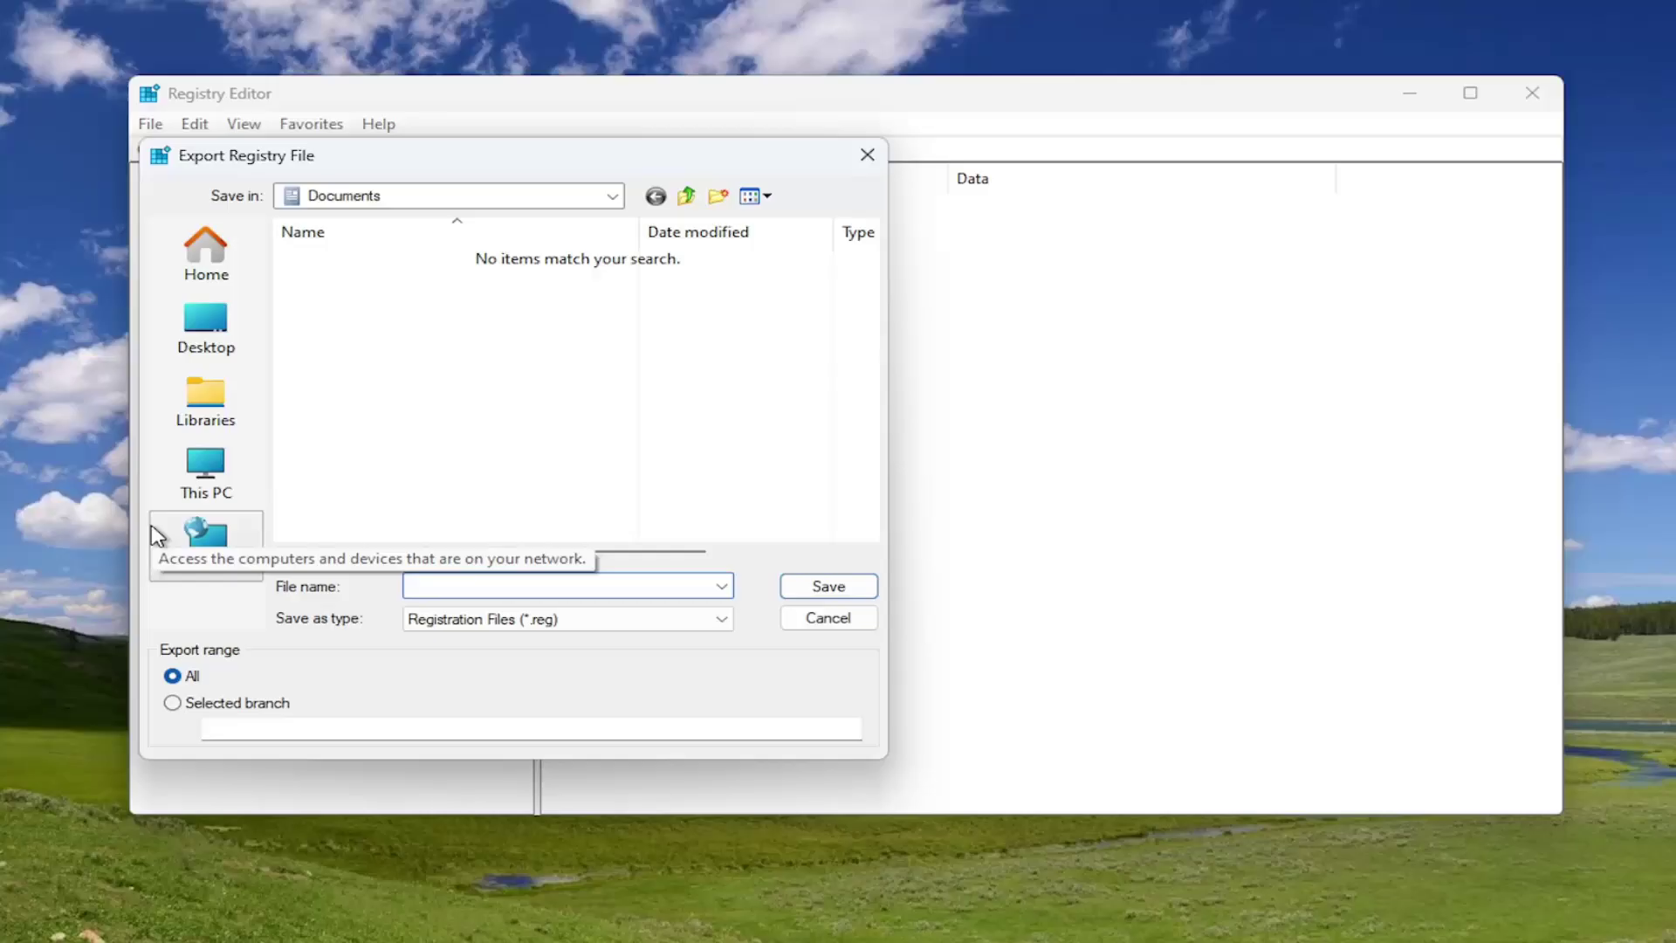
click(867, 155)
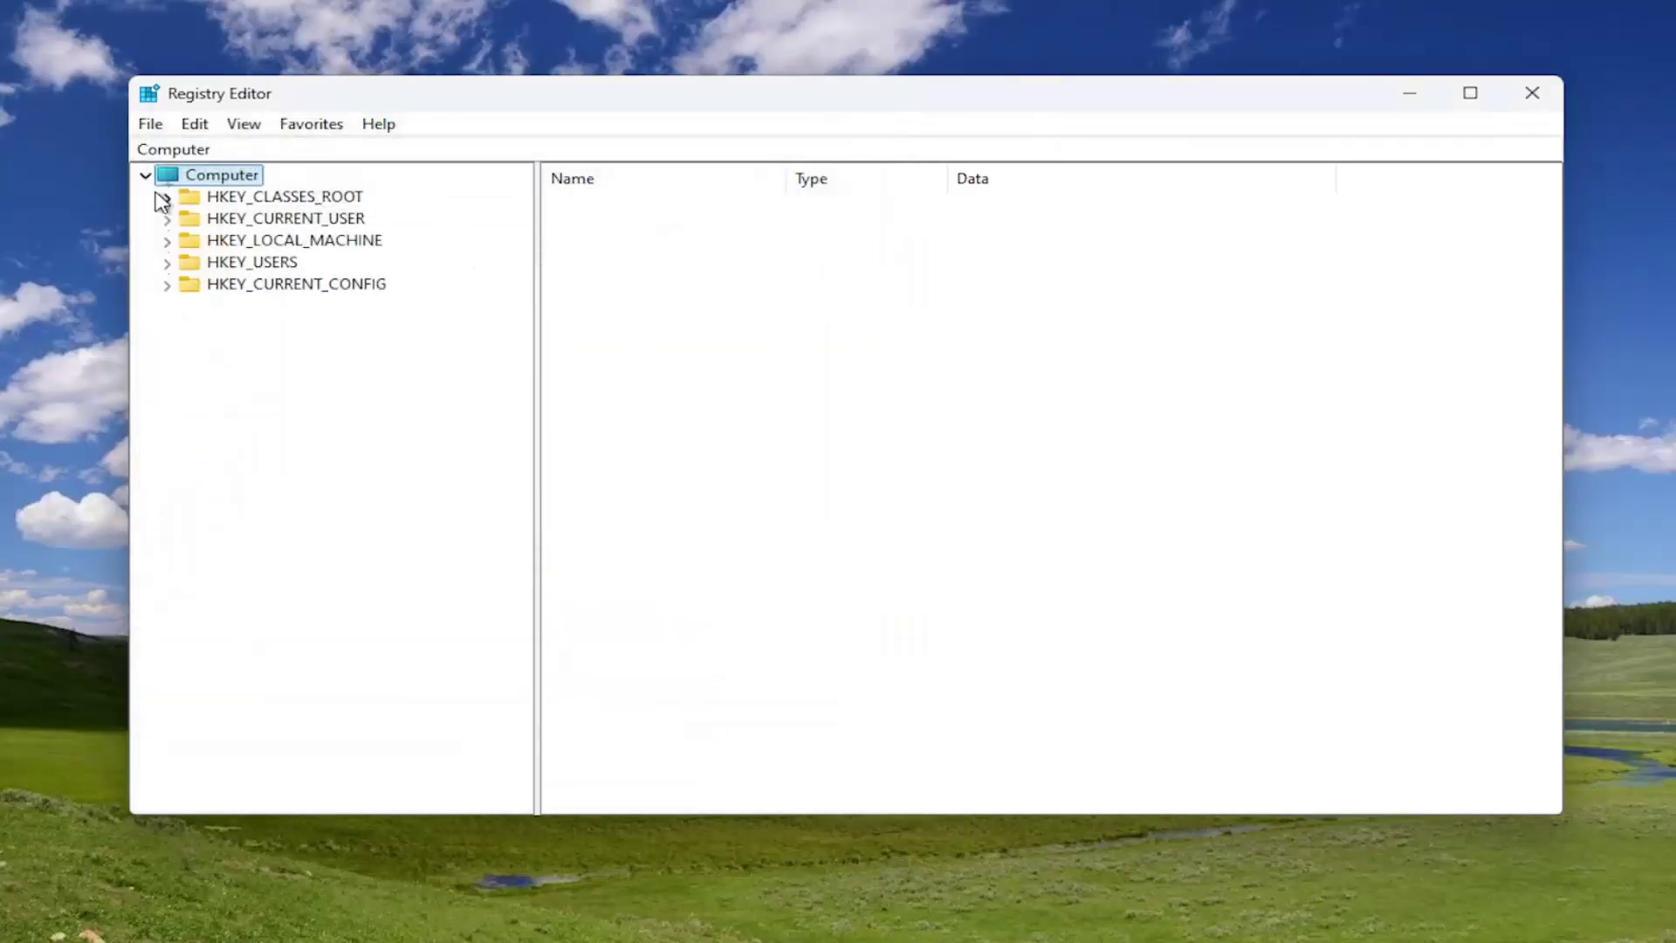
- Open the Import Registry File dialog from the File menu and cancel it unused
click(154, 127)
click(170, 152)
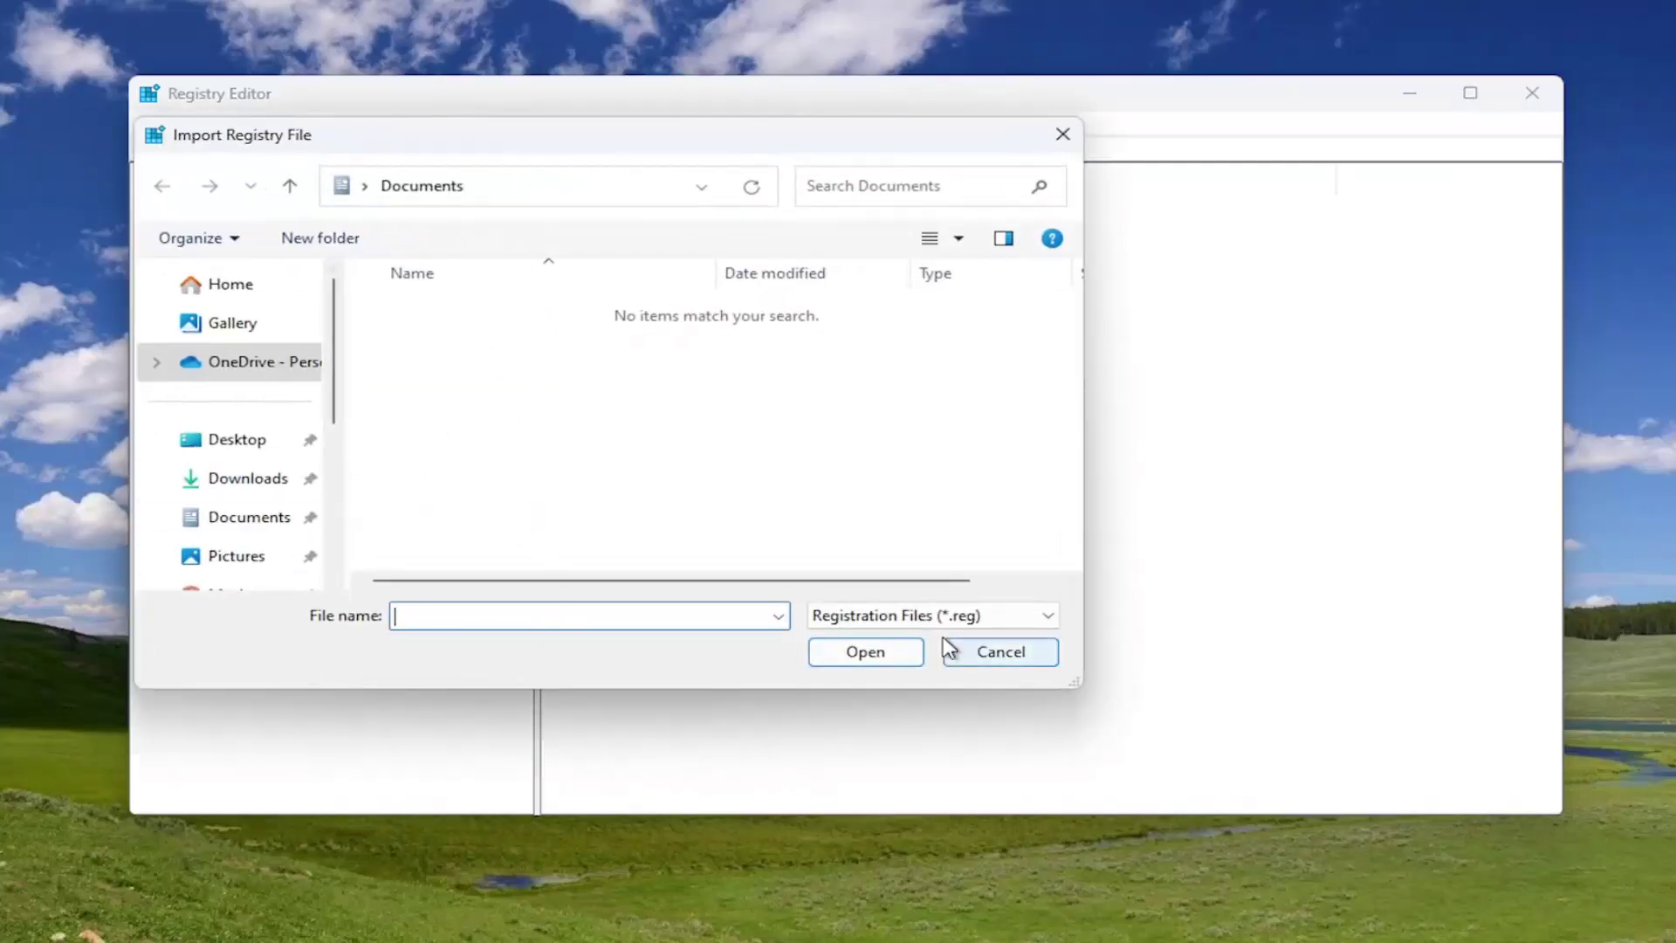
click(1025, 653)
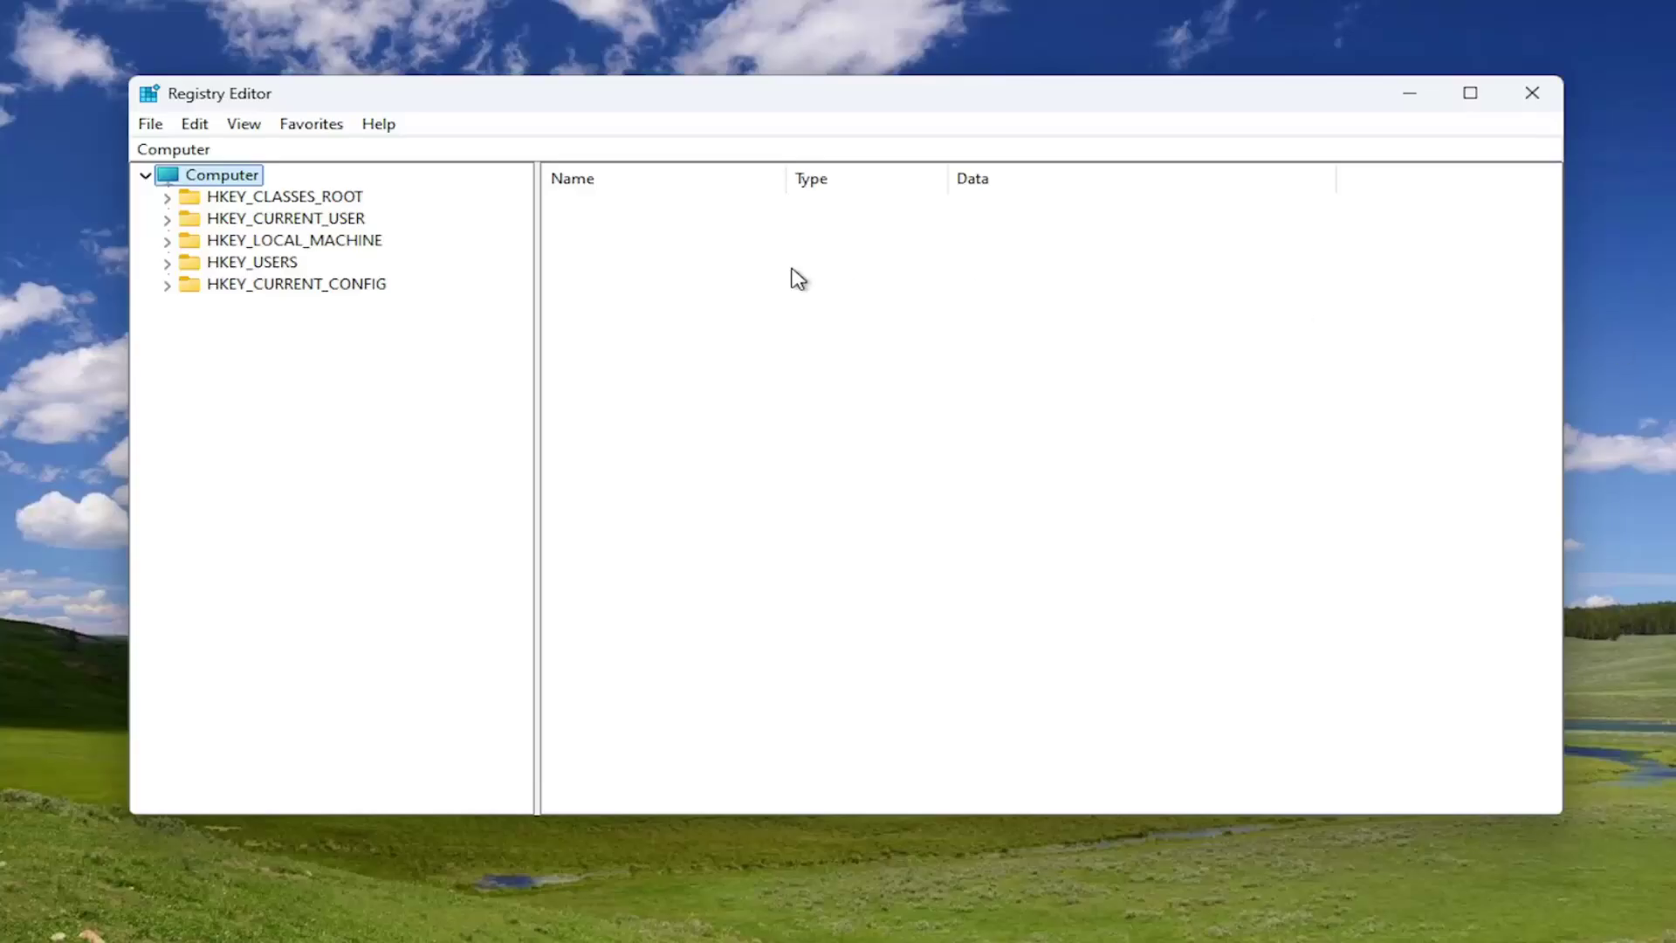
- Expand HKEY_LOCAL_MACHINE\SYSTEM\CurrentControlSet\Control\CI and select its Config key
double_click(321, 244)
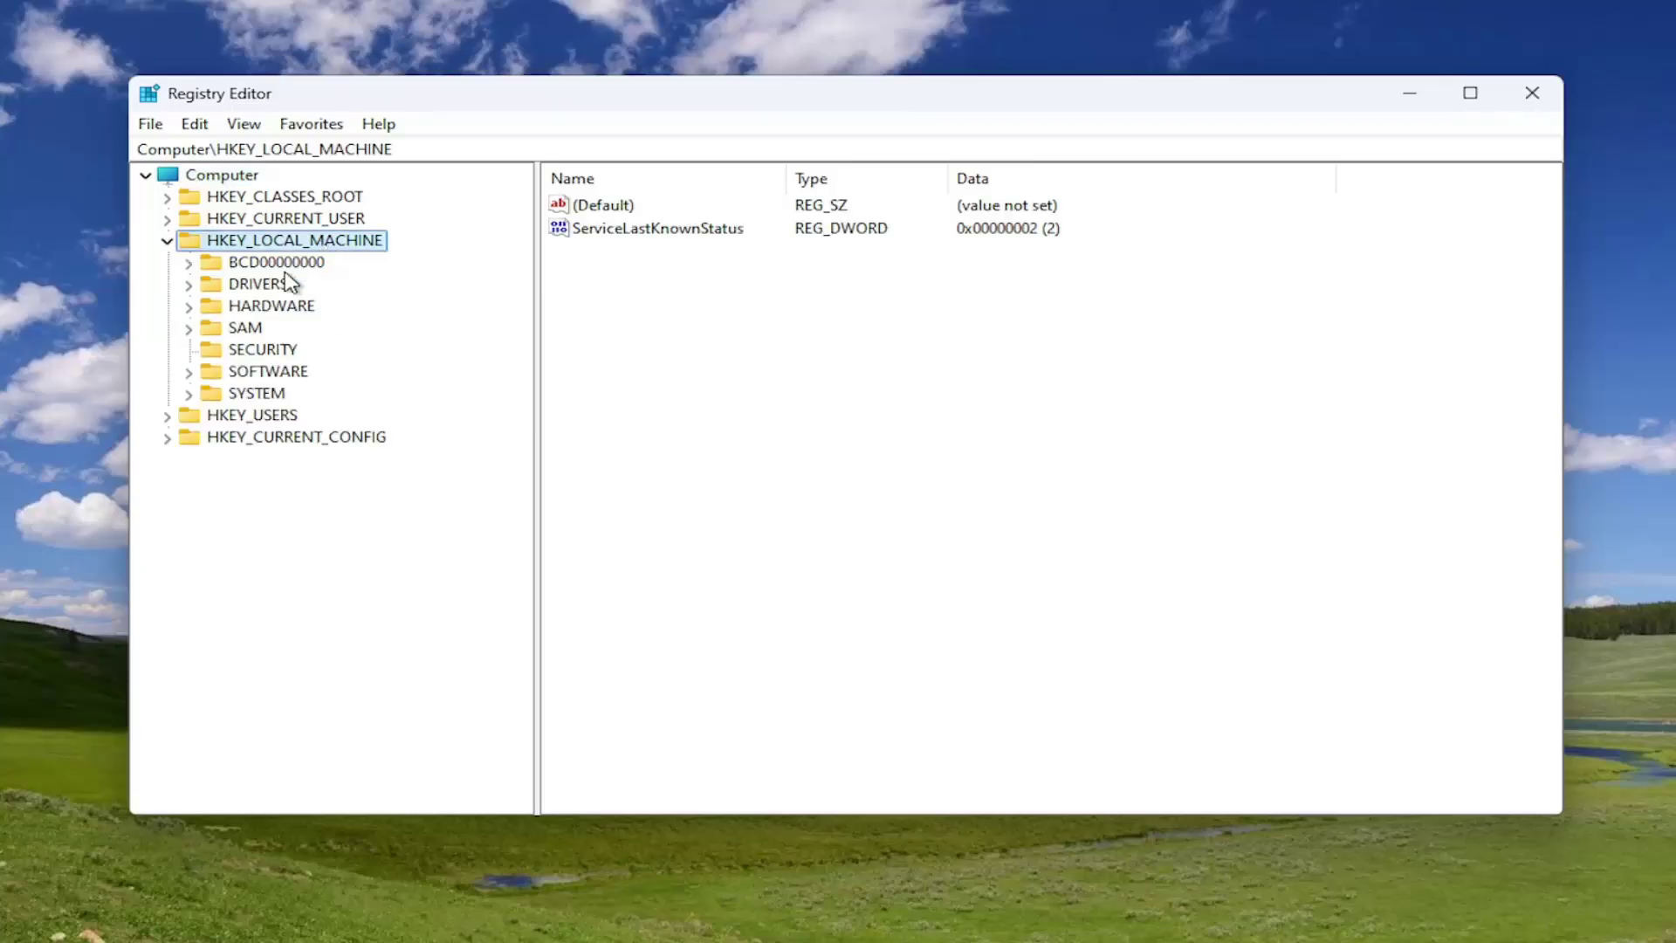
double_click(254, 376)
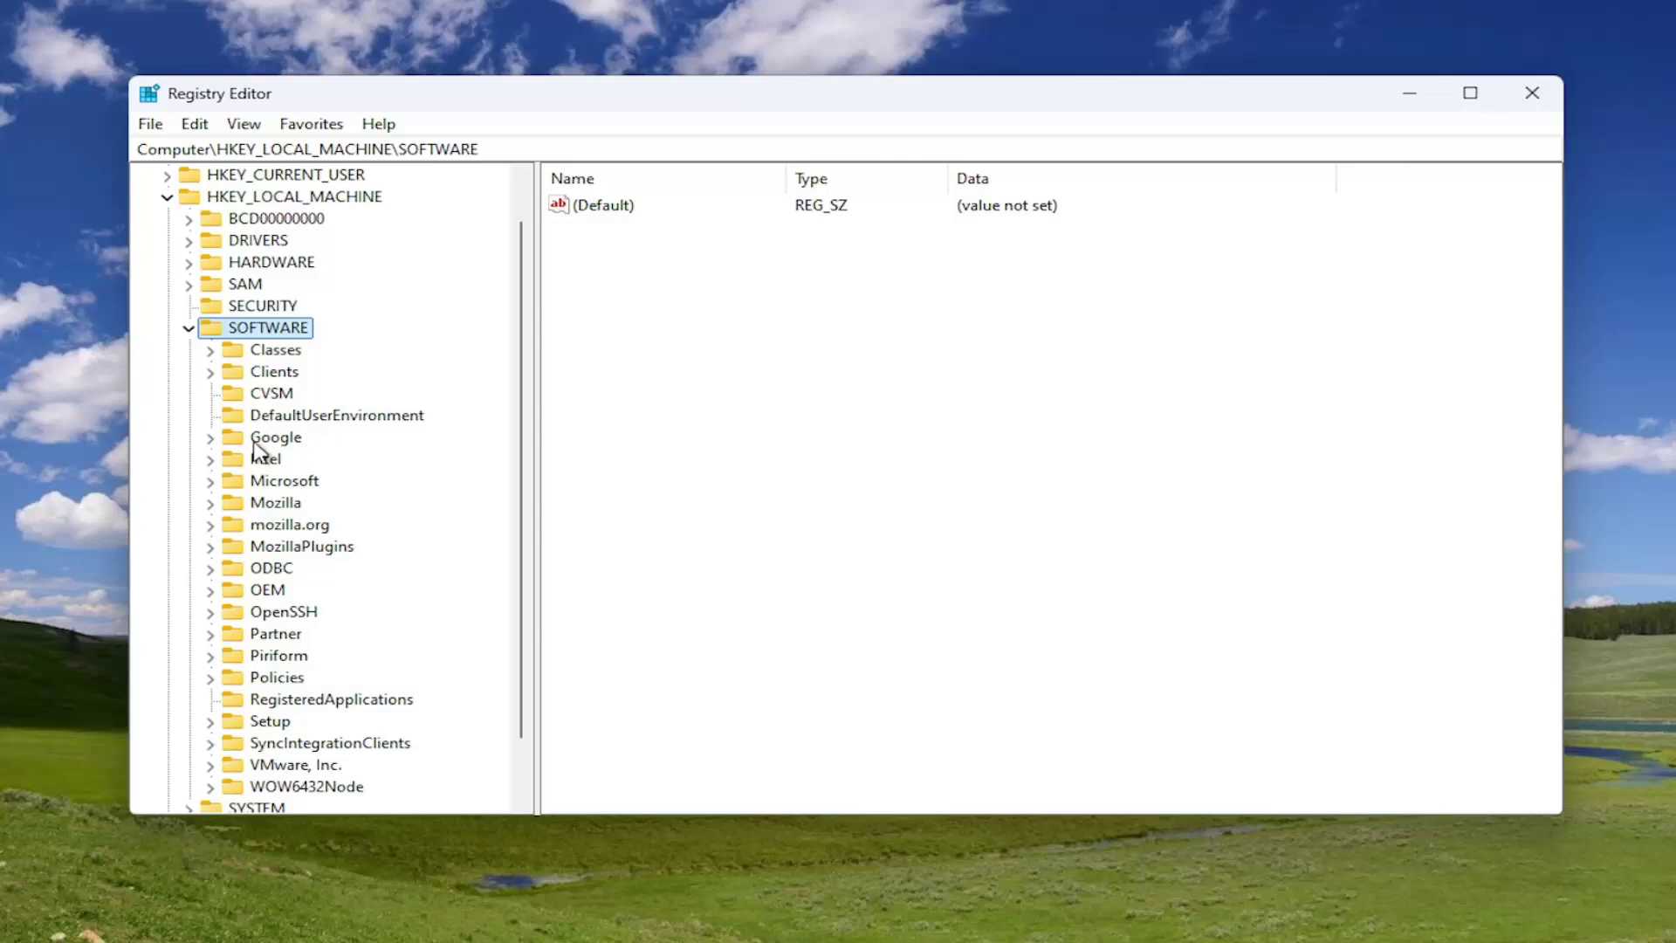
double_click(245, 332)
double_click(246, 395)
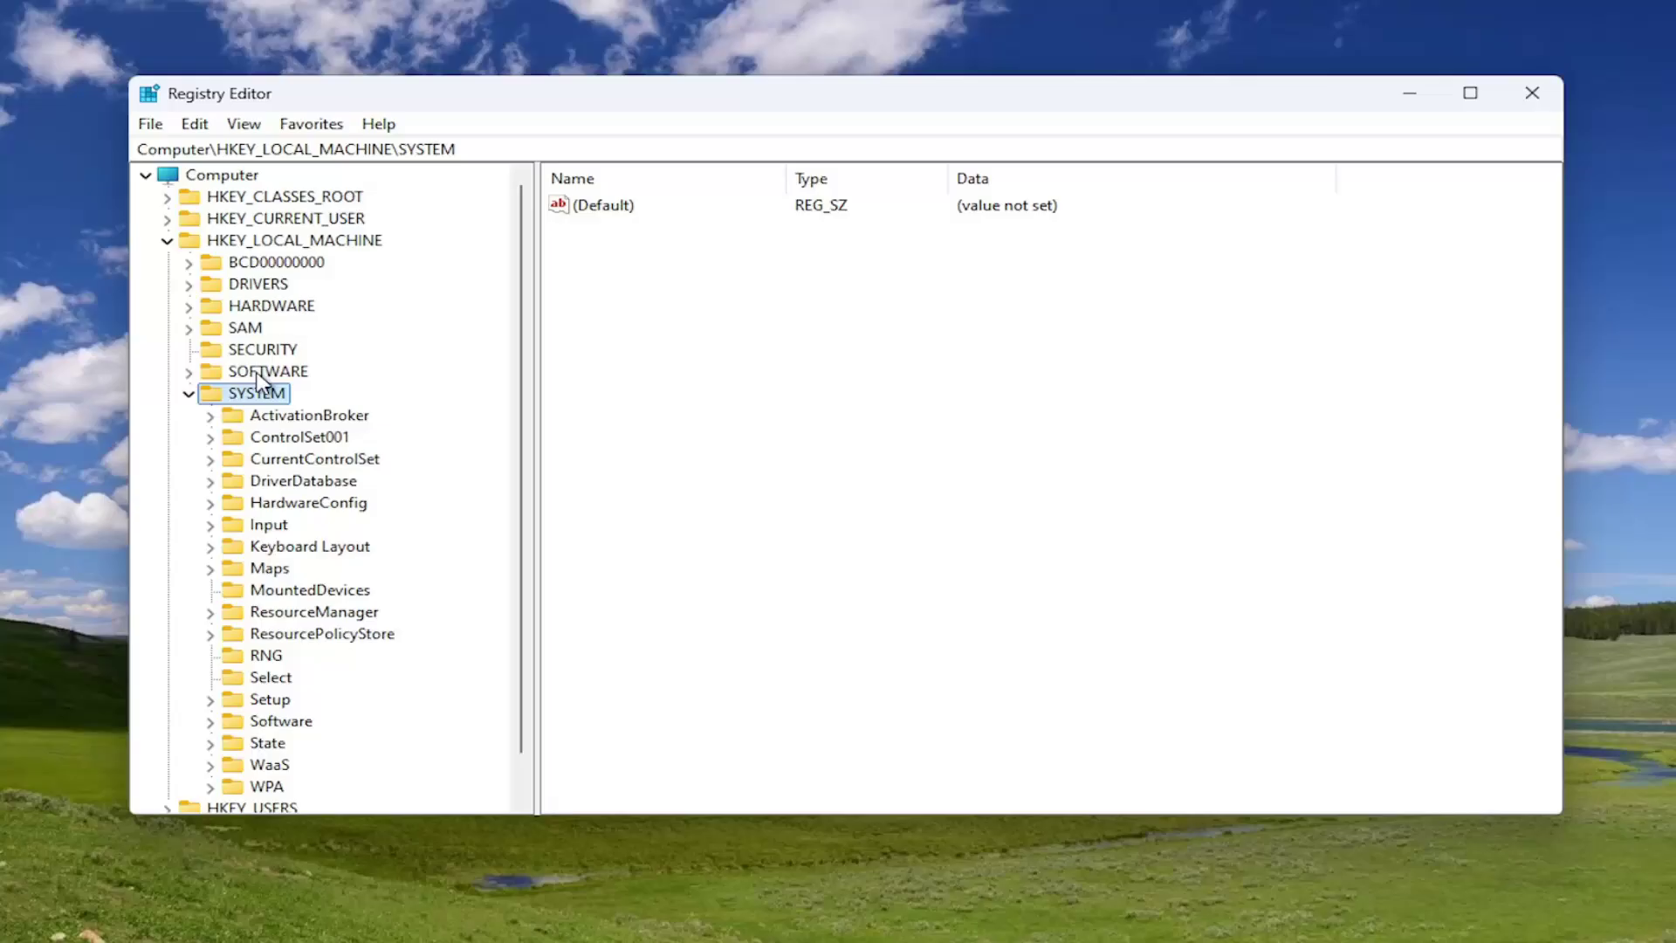
scroll(295, 524, down, 1)
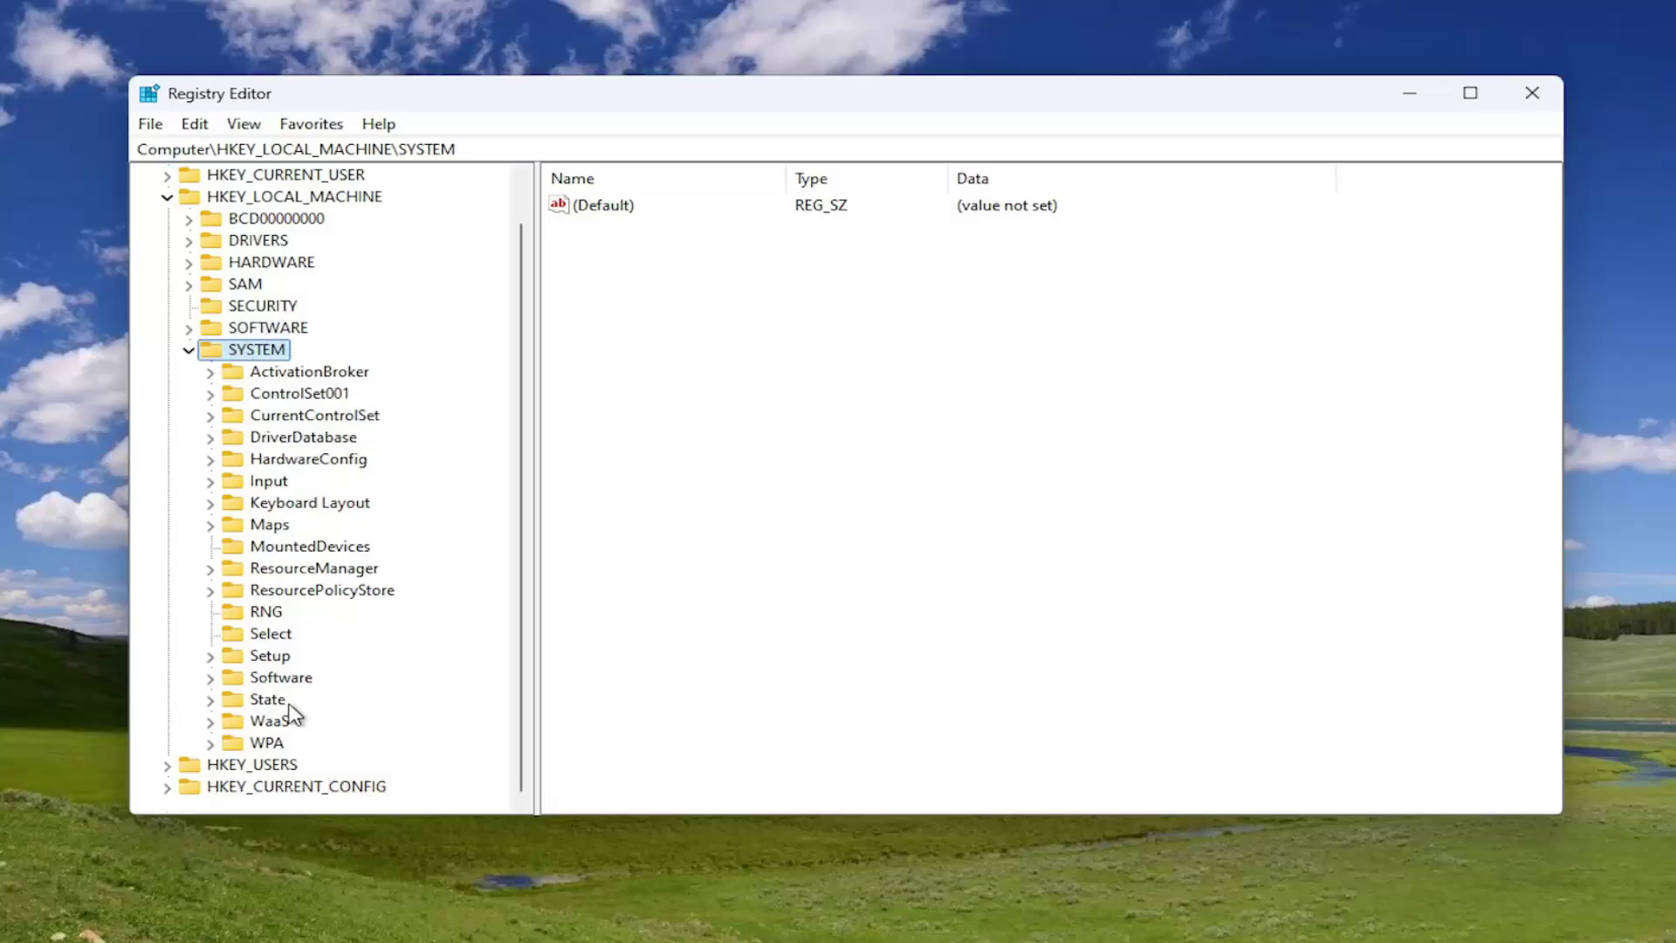
double_click(312, 417)
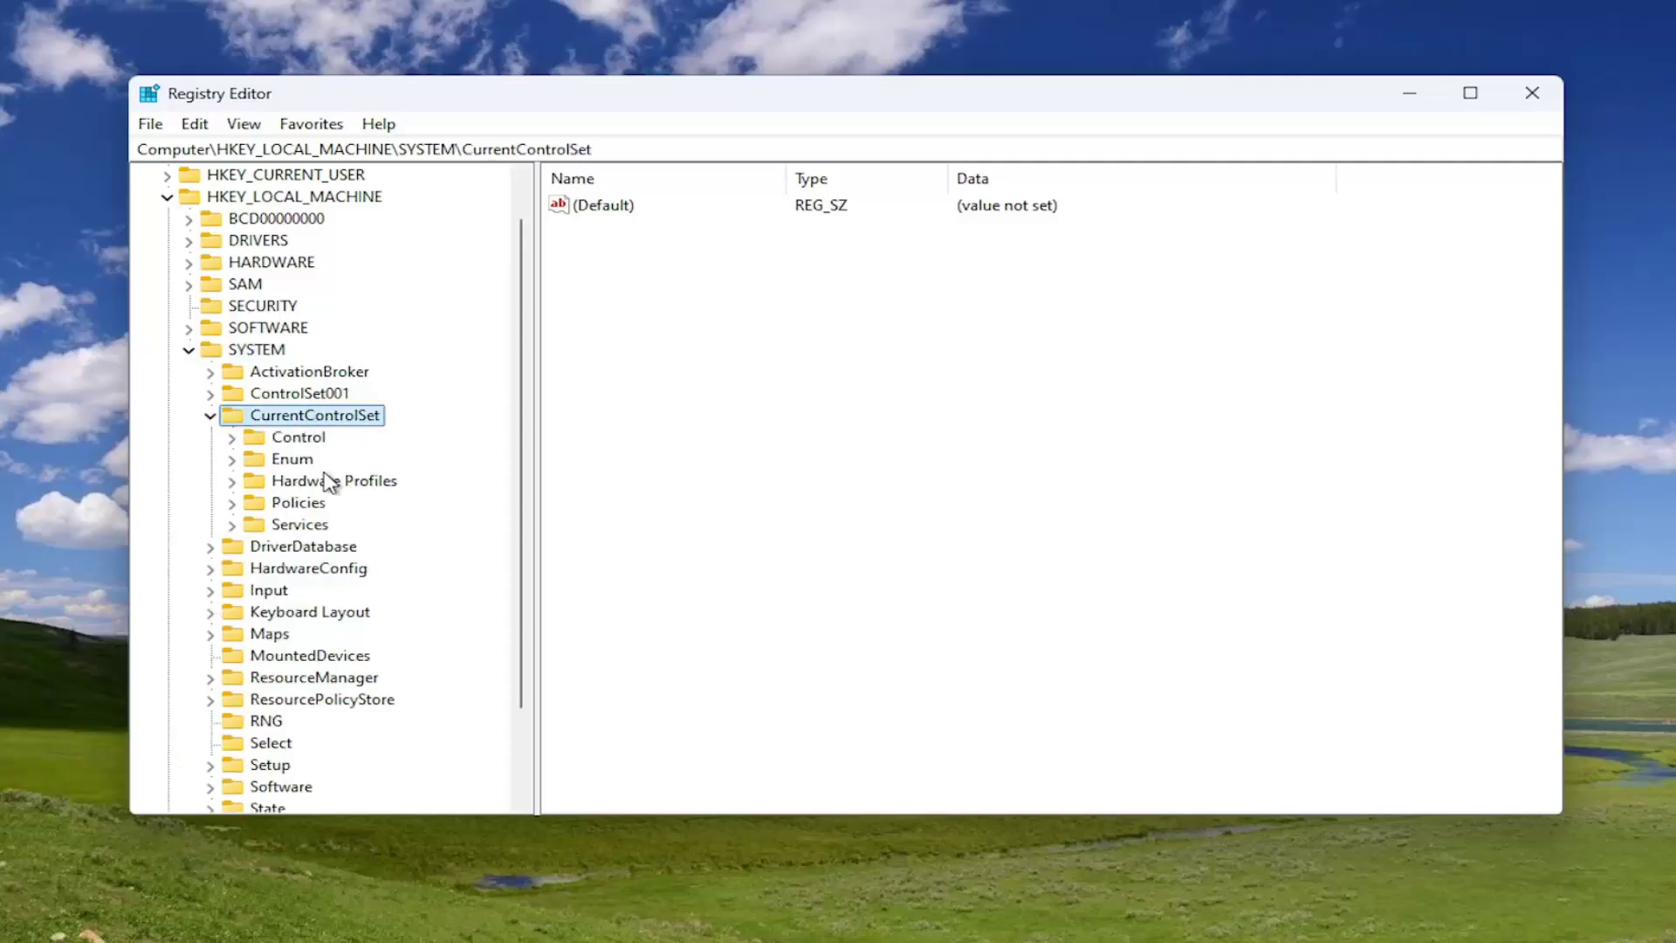
double_click(282, 439)
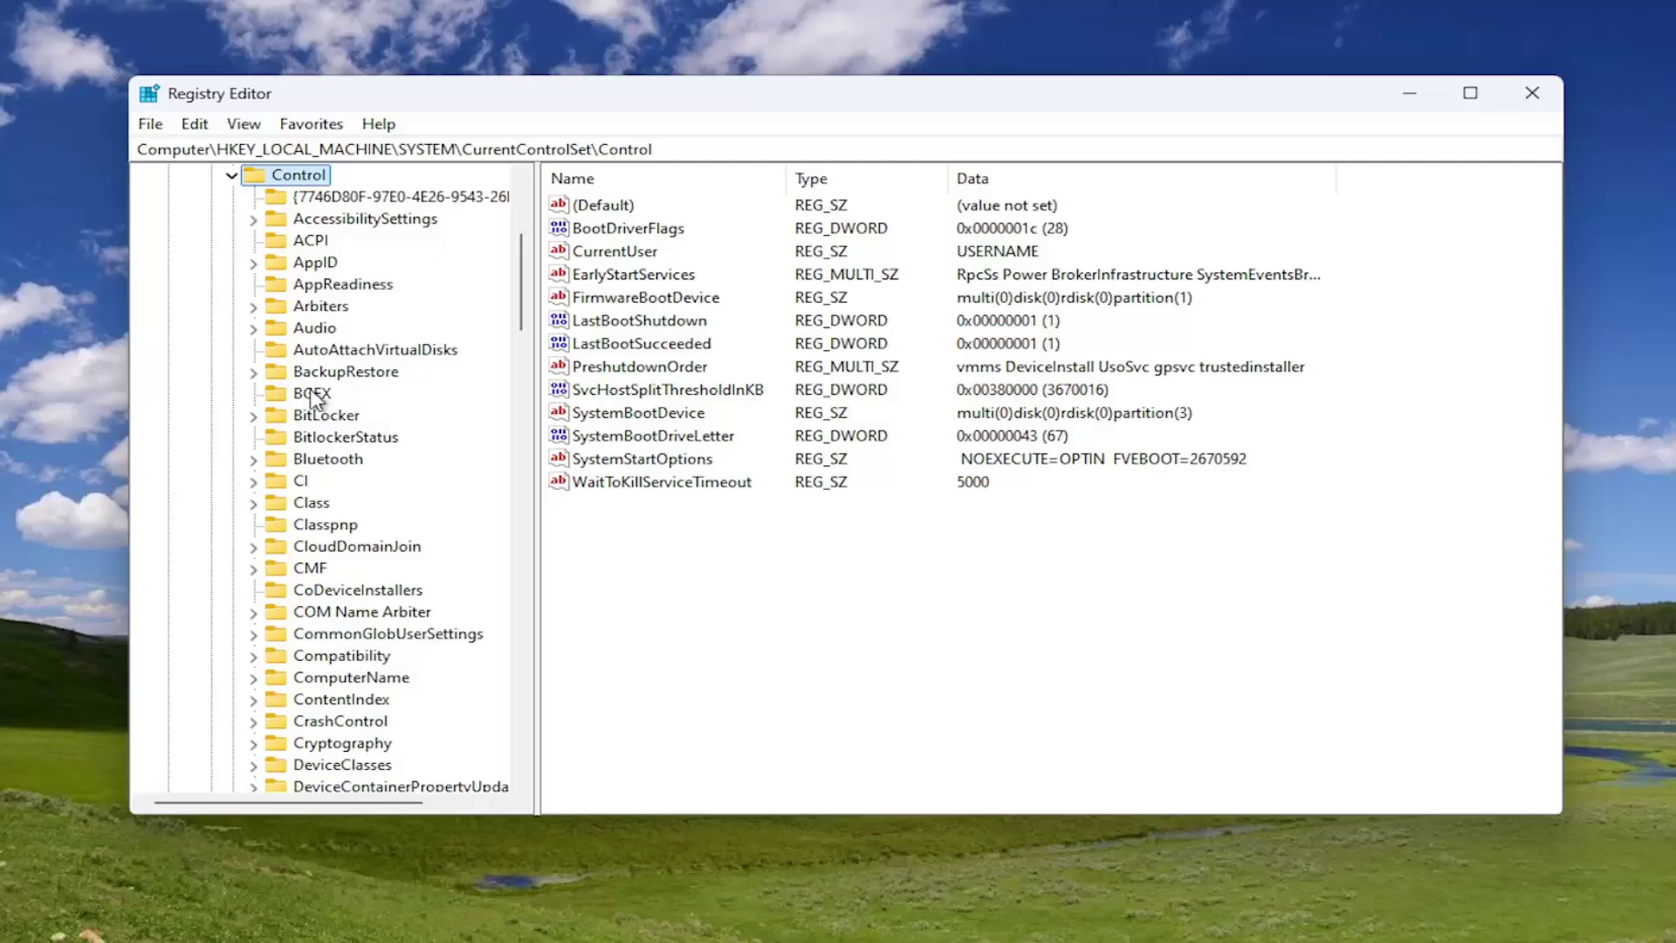
double_click(291, 486)
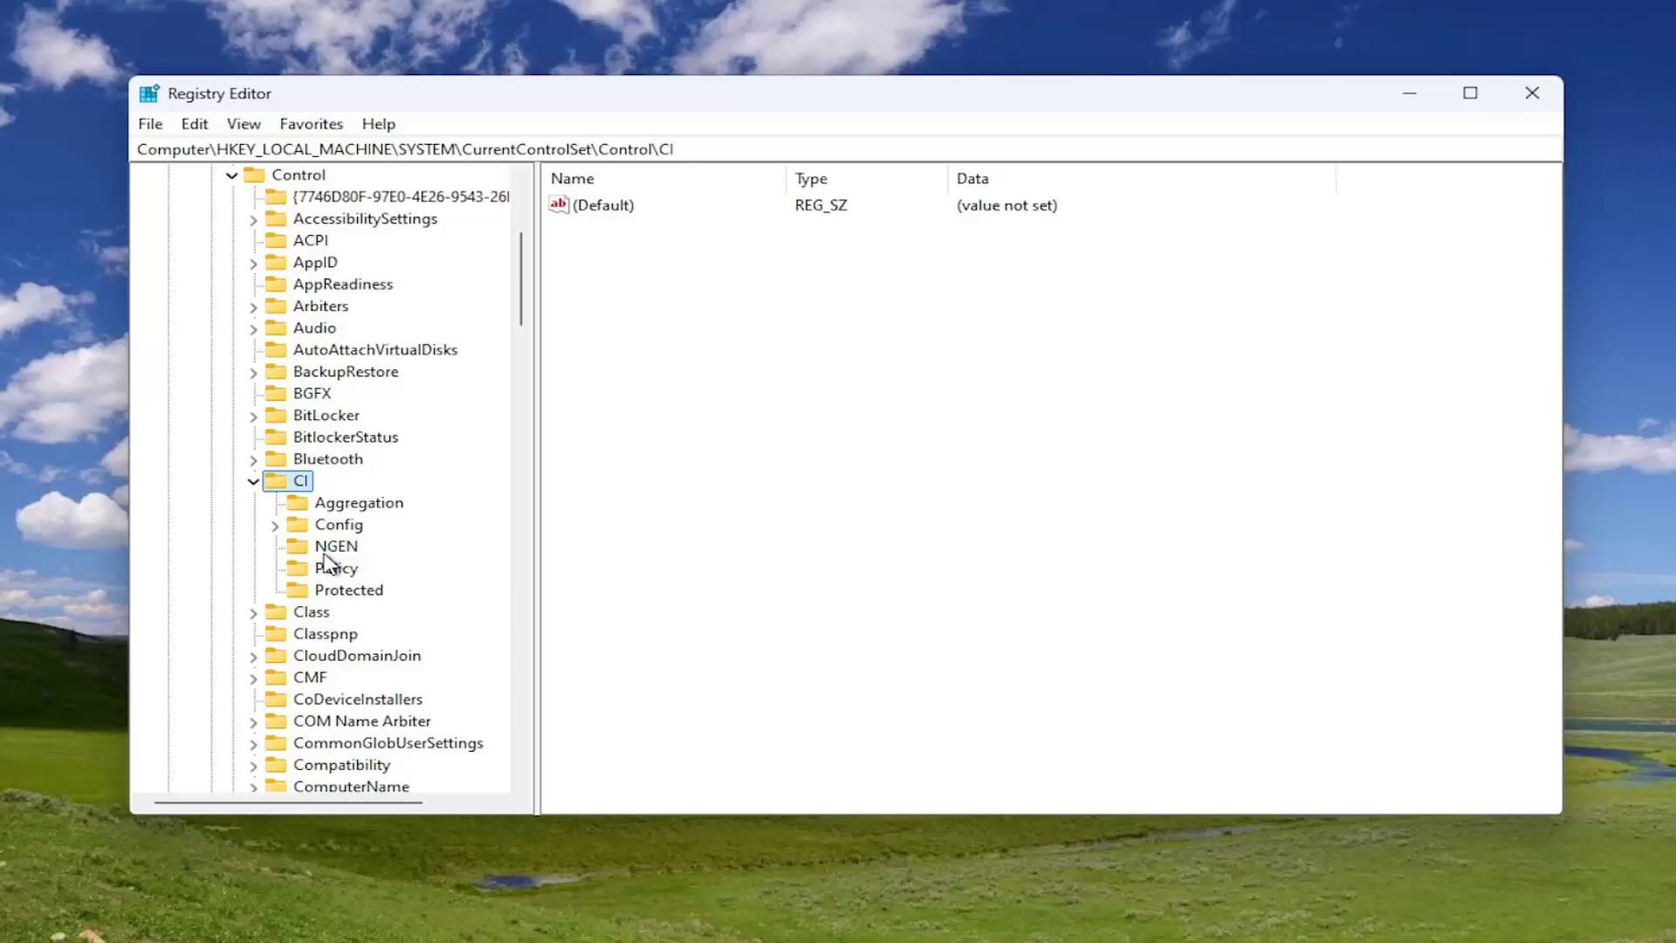
click(333, 504)
click(329, 527)
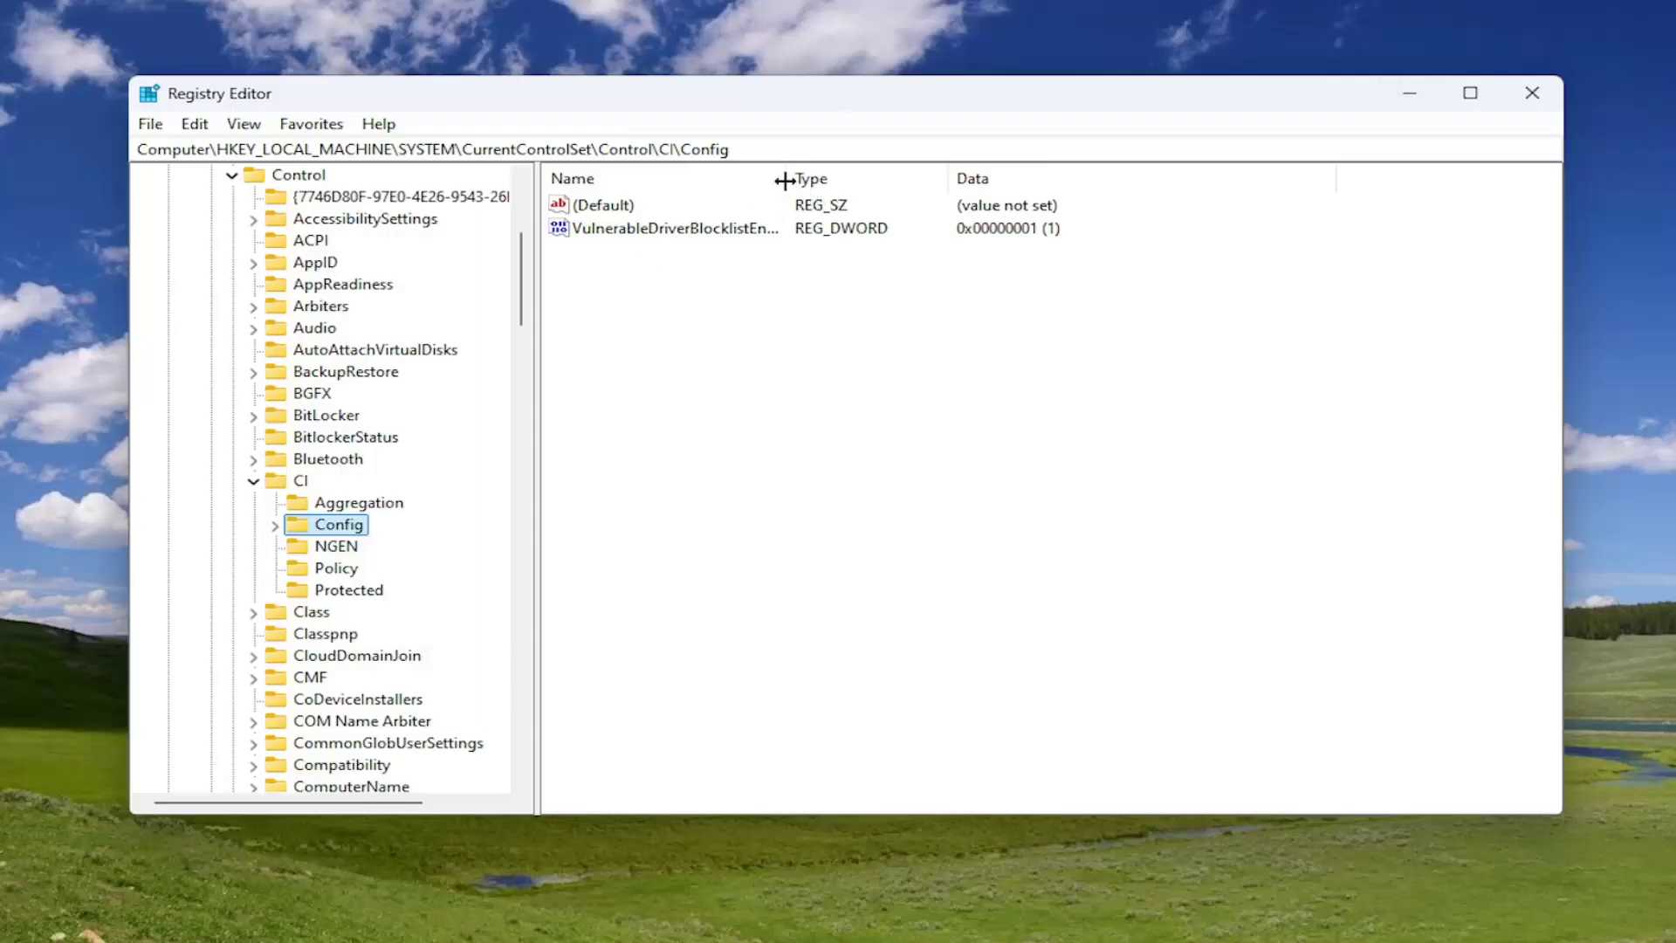
- Widen the Name column and check VulnerableDriverBlocklistEnable, leaving its data at 1
drag(784, 181, 836, 179)
click(658, 250)
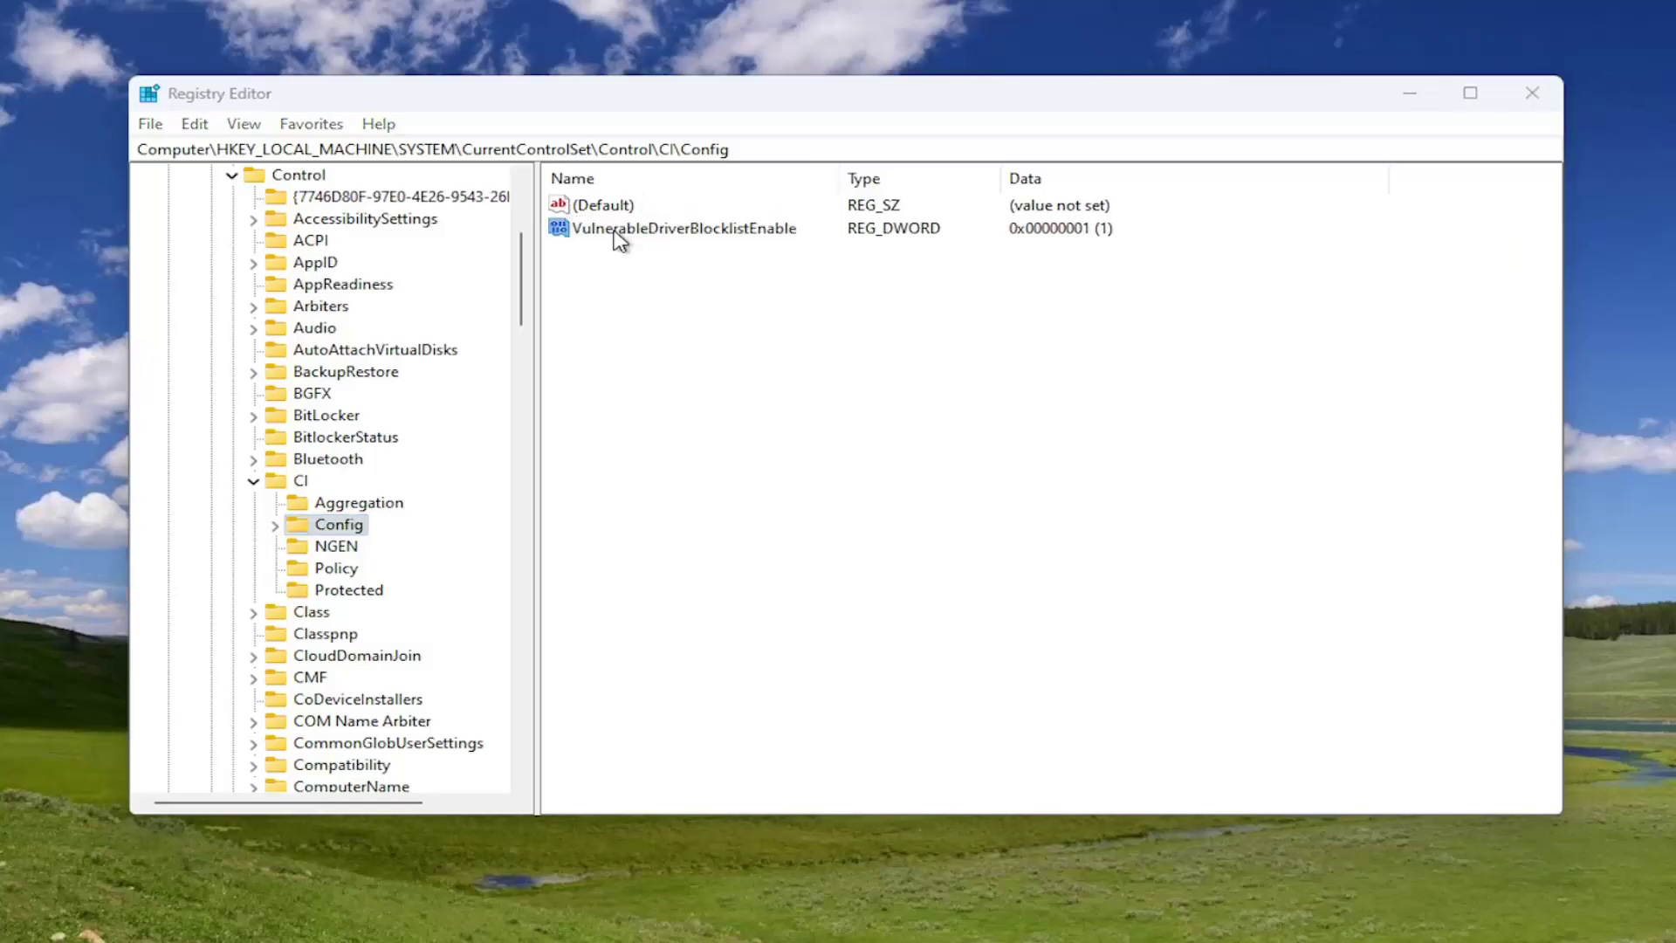
double_click(617, 230)
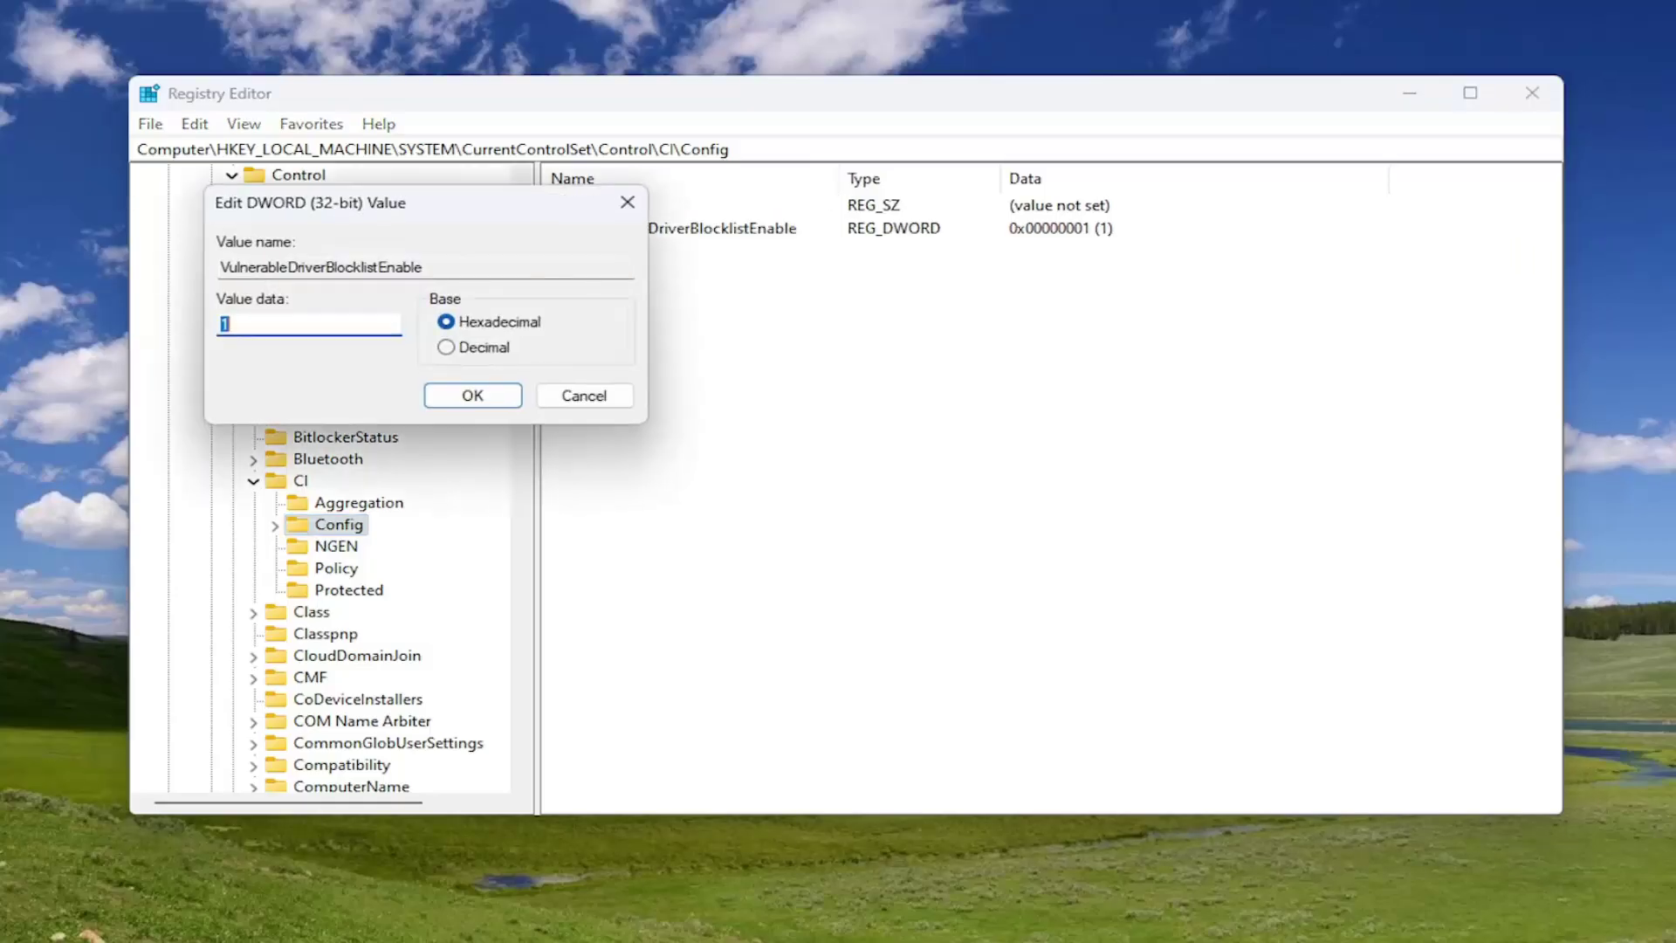
click(244, 329)
key(Left)
key(Left)
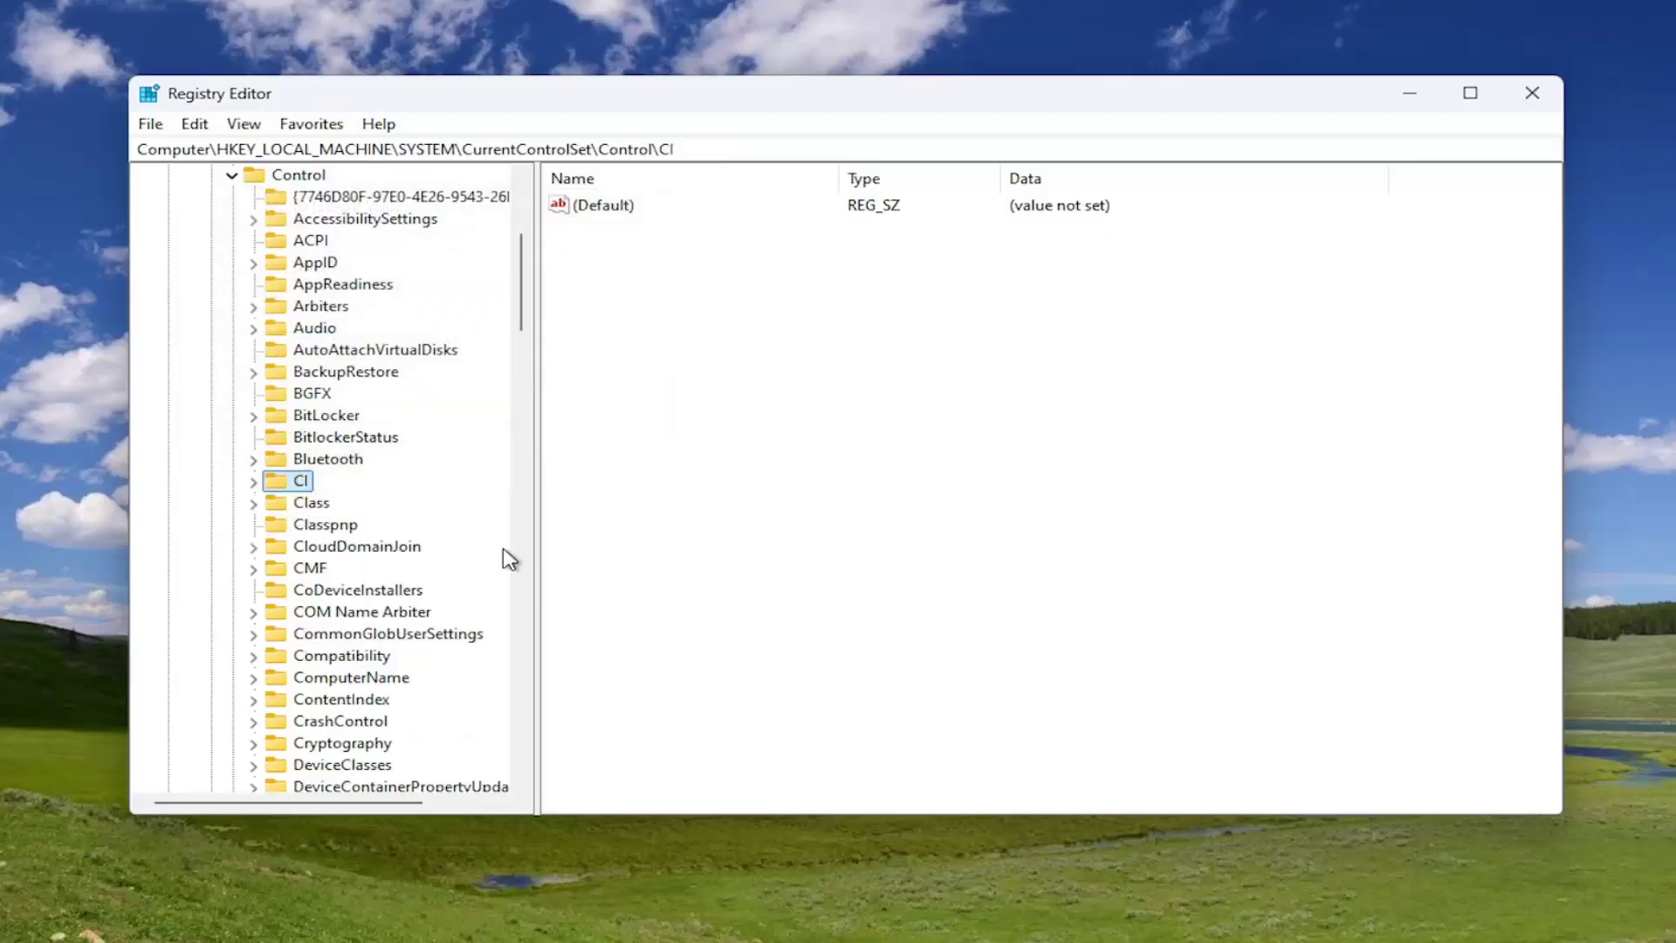
- Collapse the key tree back through SYSTEM and HKEY_LOCAL_MACHINE to the top
scroll(332, 312, up, 5)
key(Left)
key(Left)
key(Left)
key(Left)
key(Left)
key(Left)
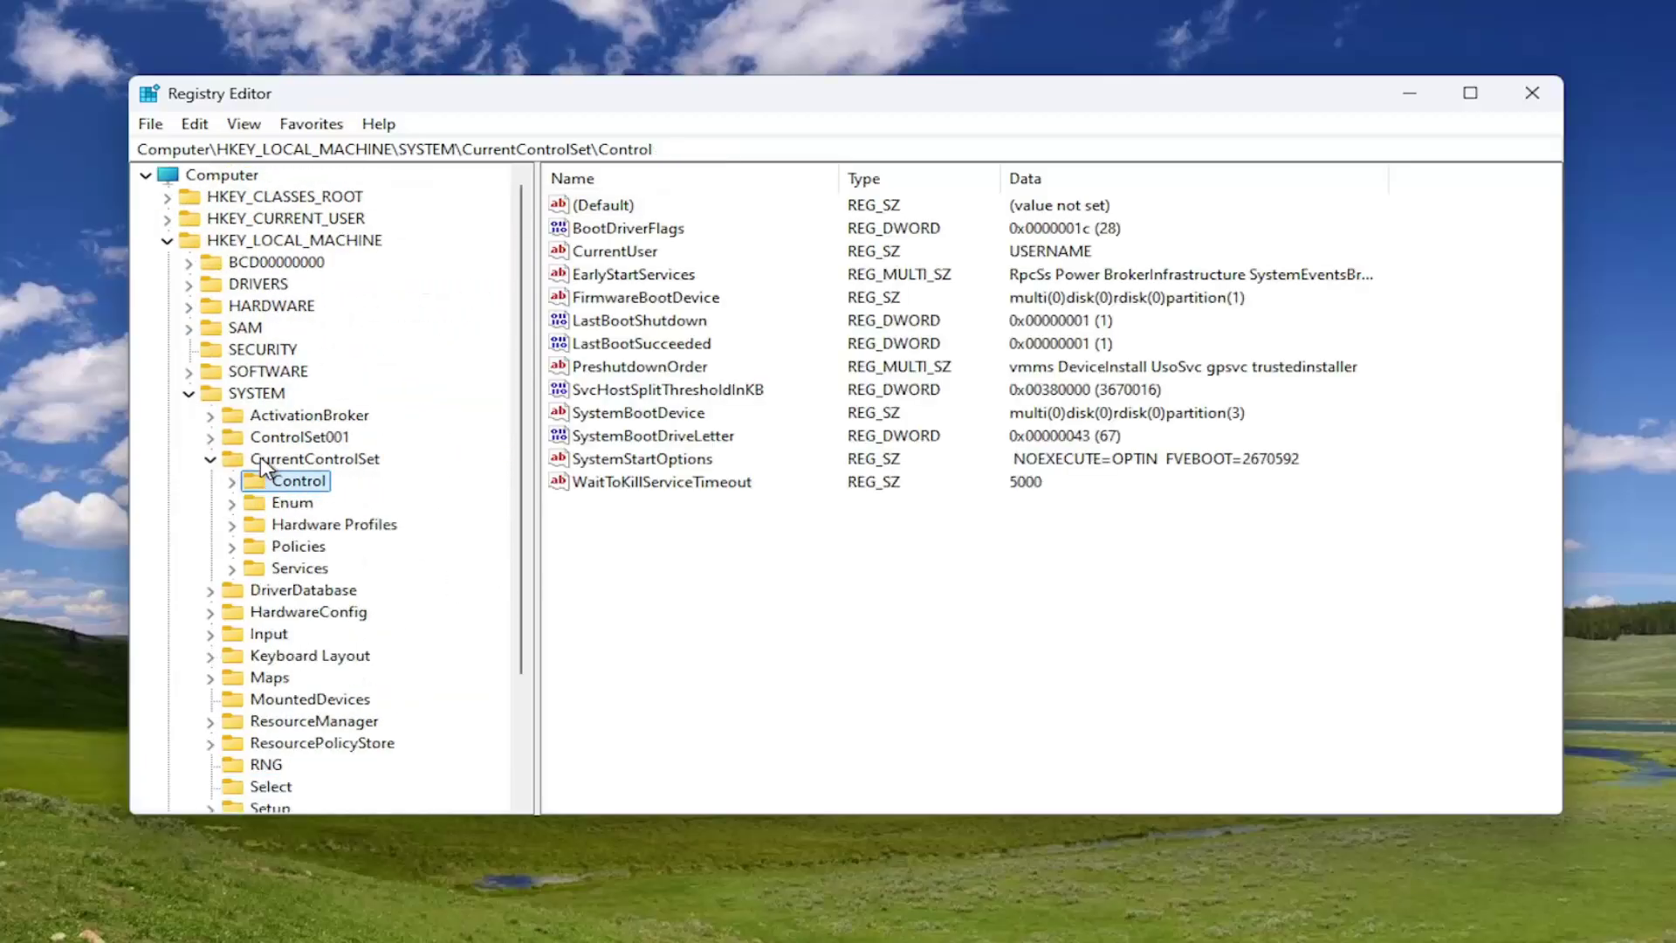
double_click(247, 245)
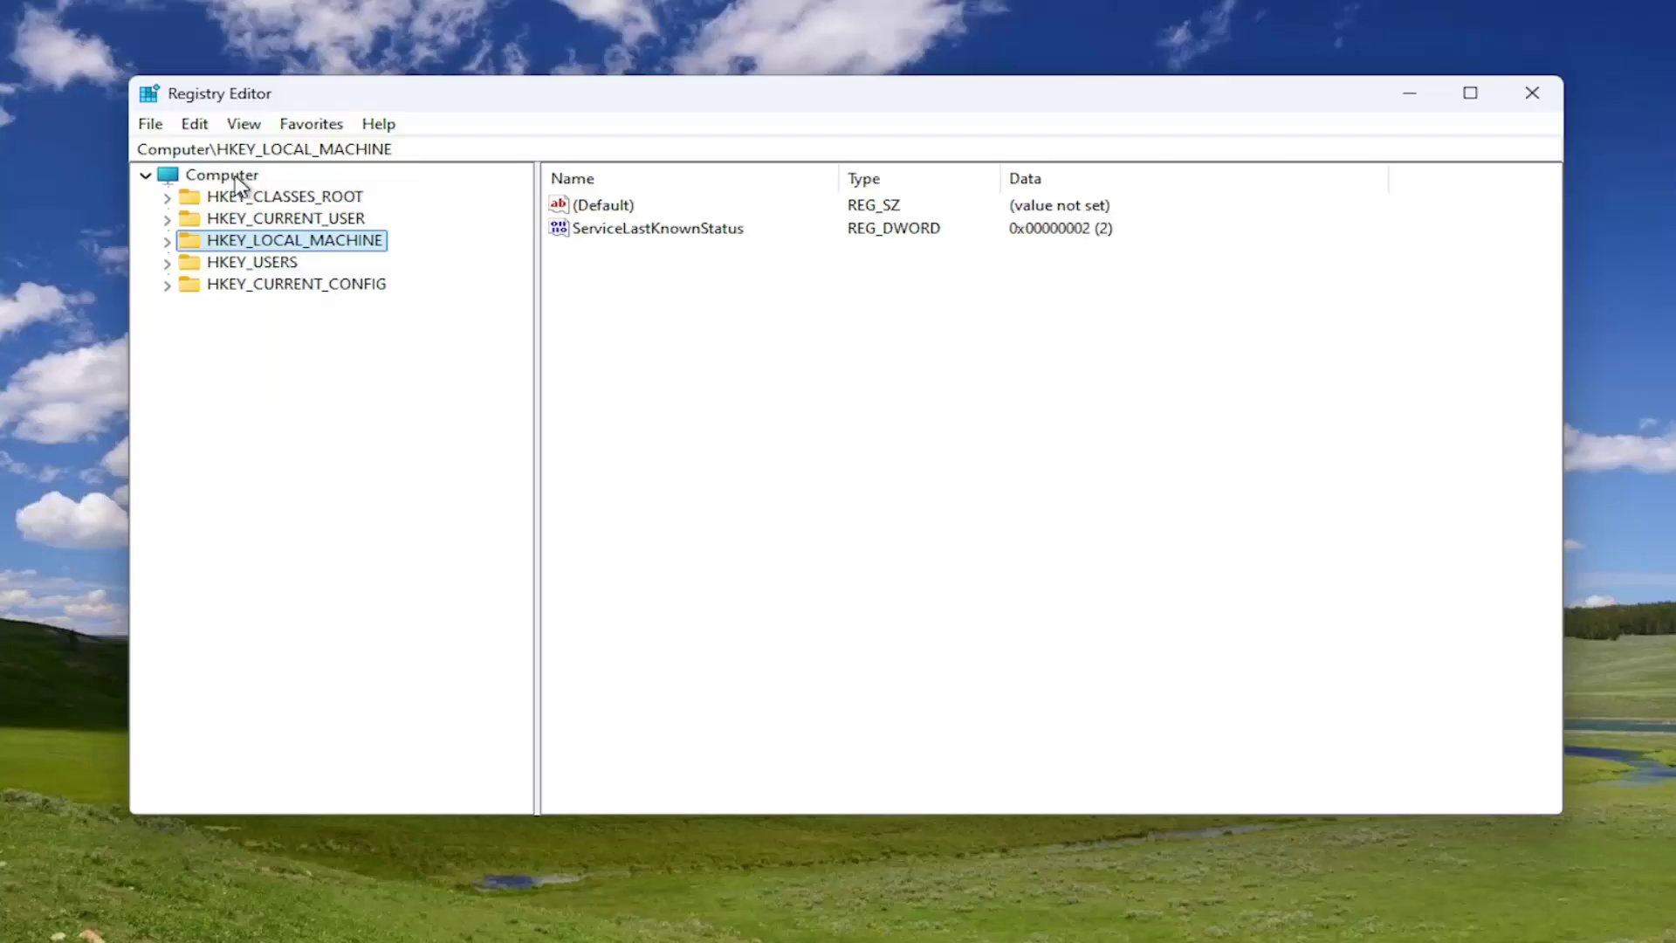
click(234, 176)
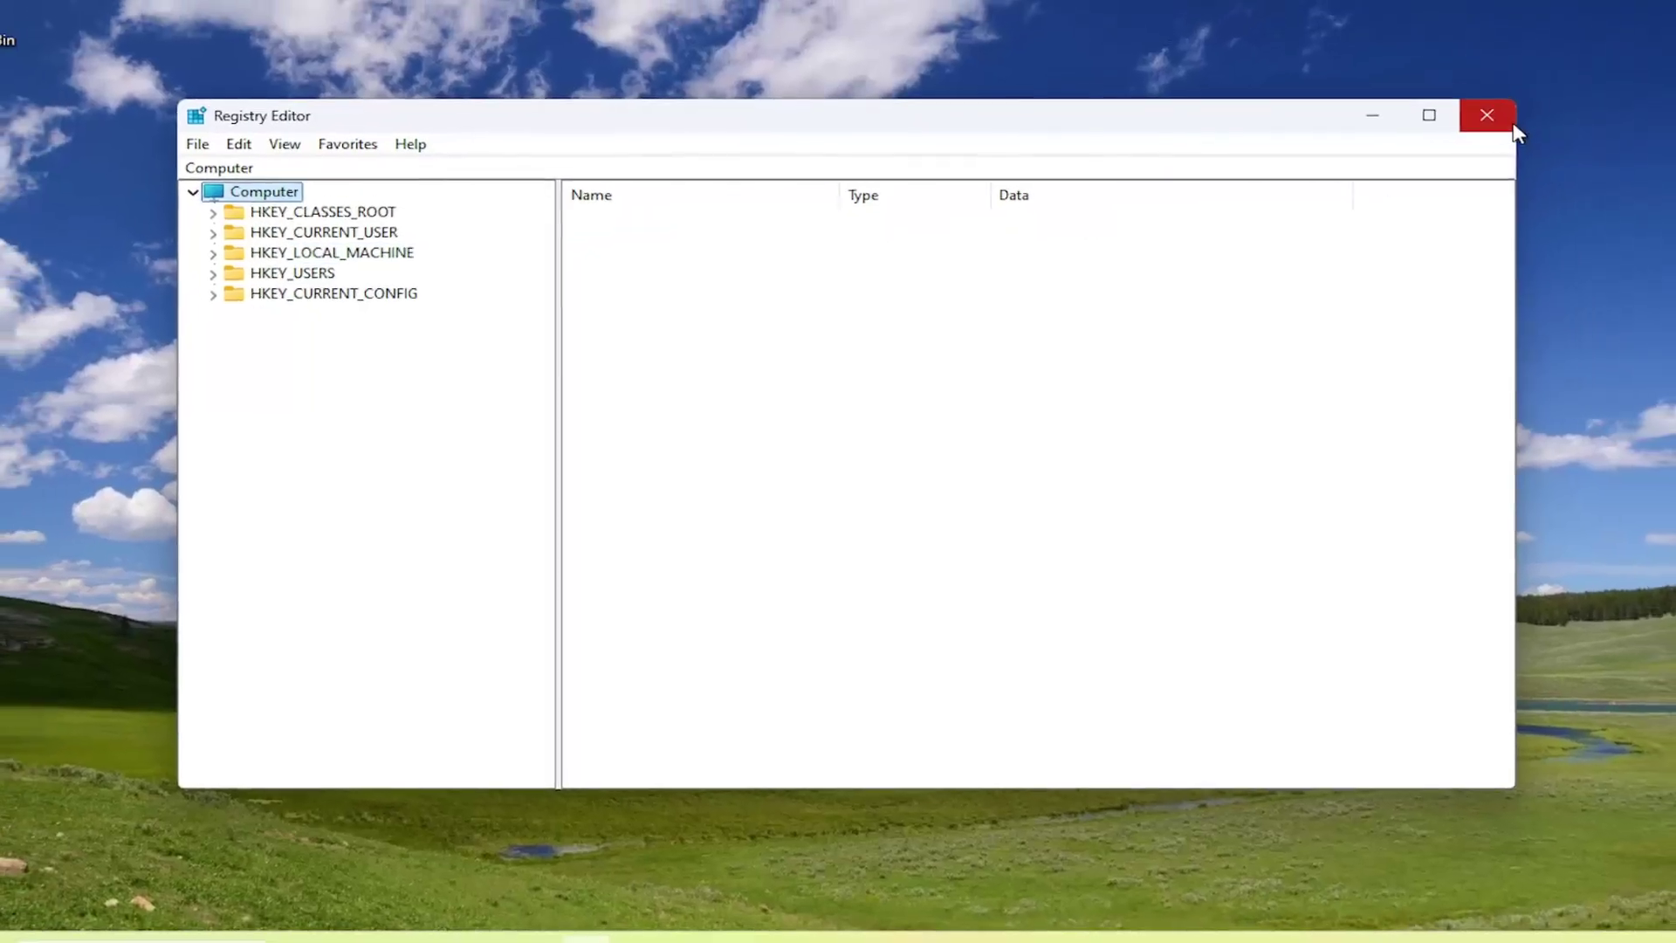
- Close Registry Editor and restart the computer from the Start button's right-click menu
click(1510, 126)
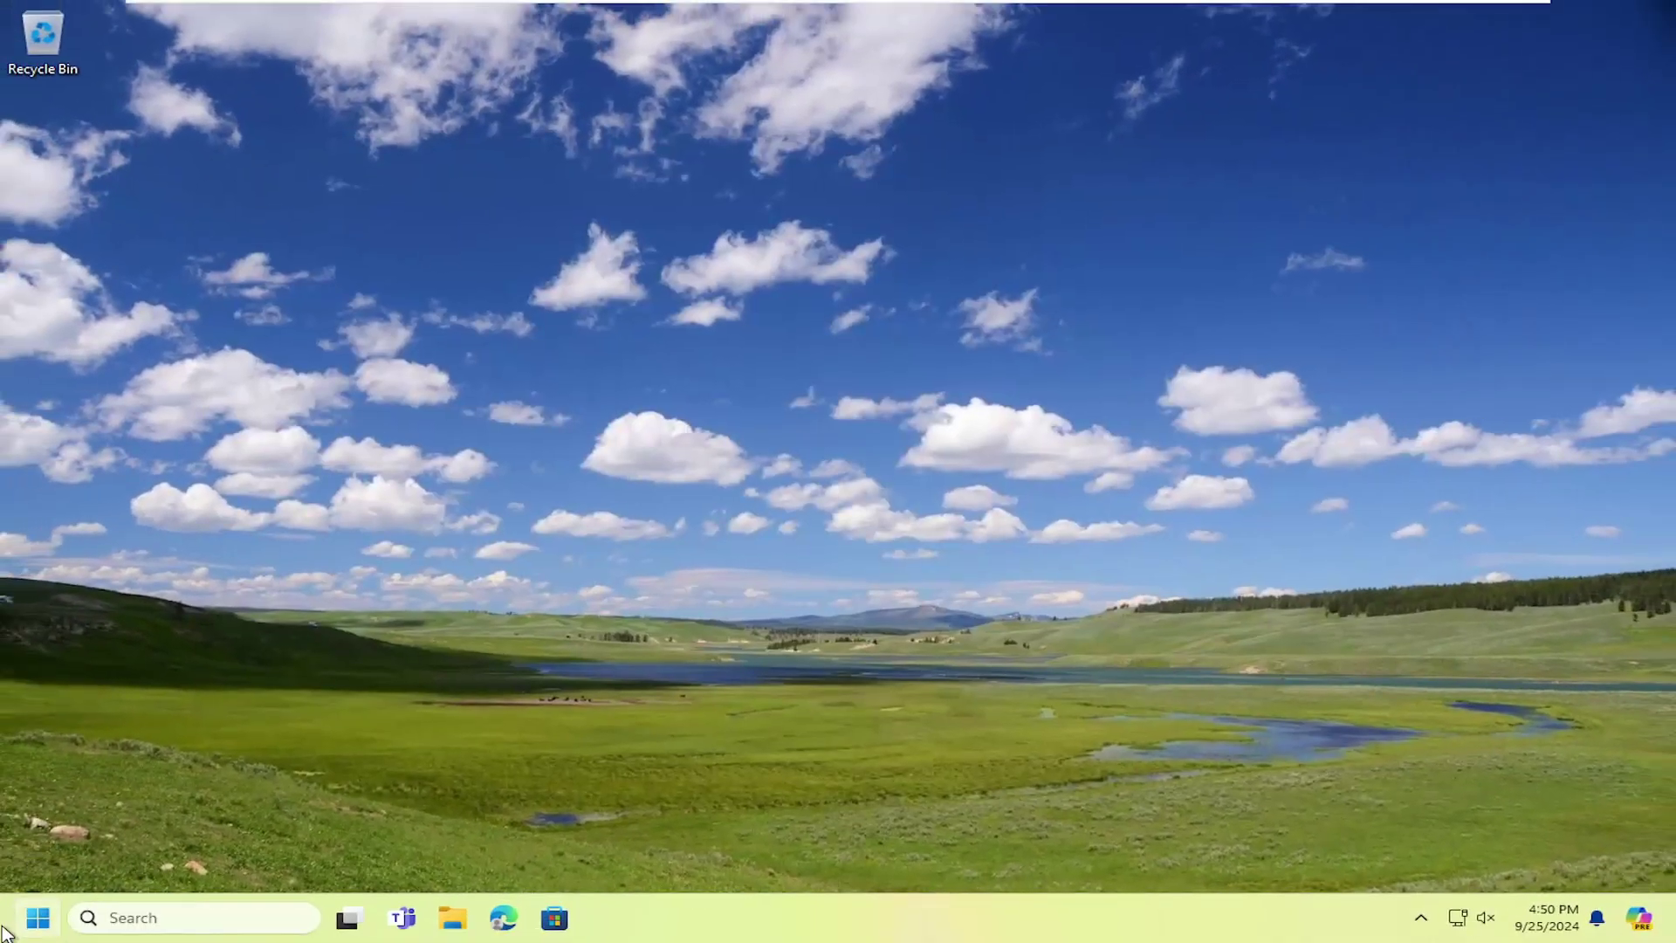
right_click(38, 918)
mouse_move(162, 825)
click(318, 827)
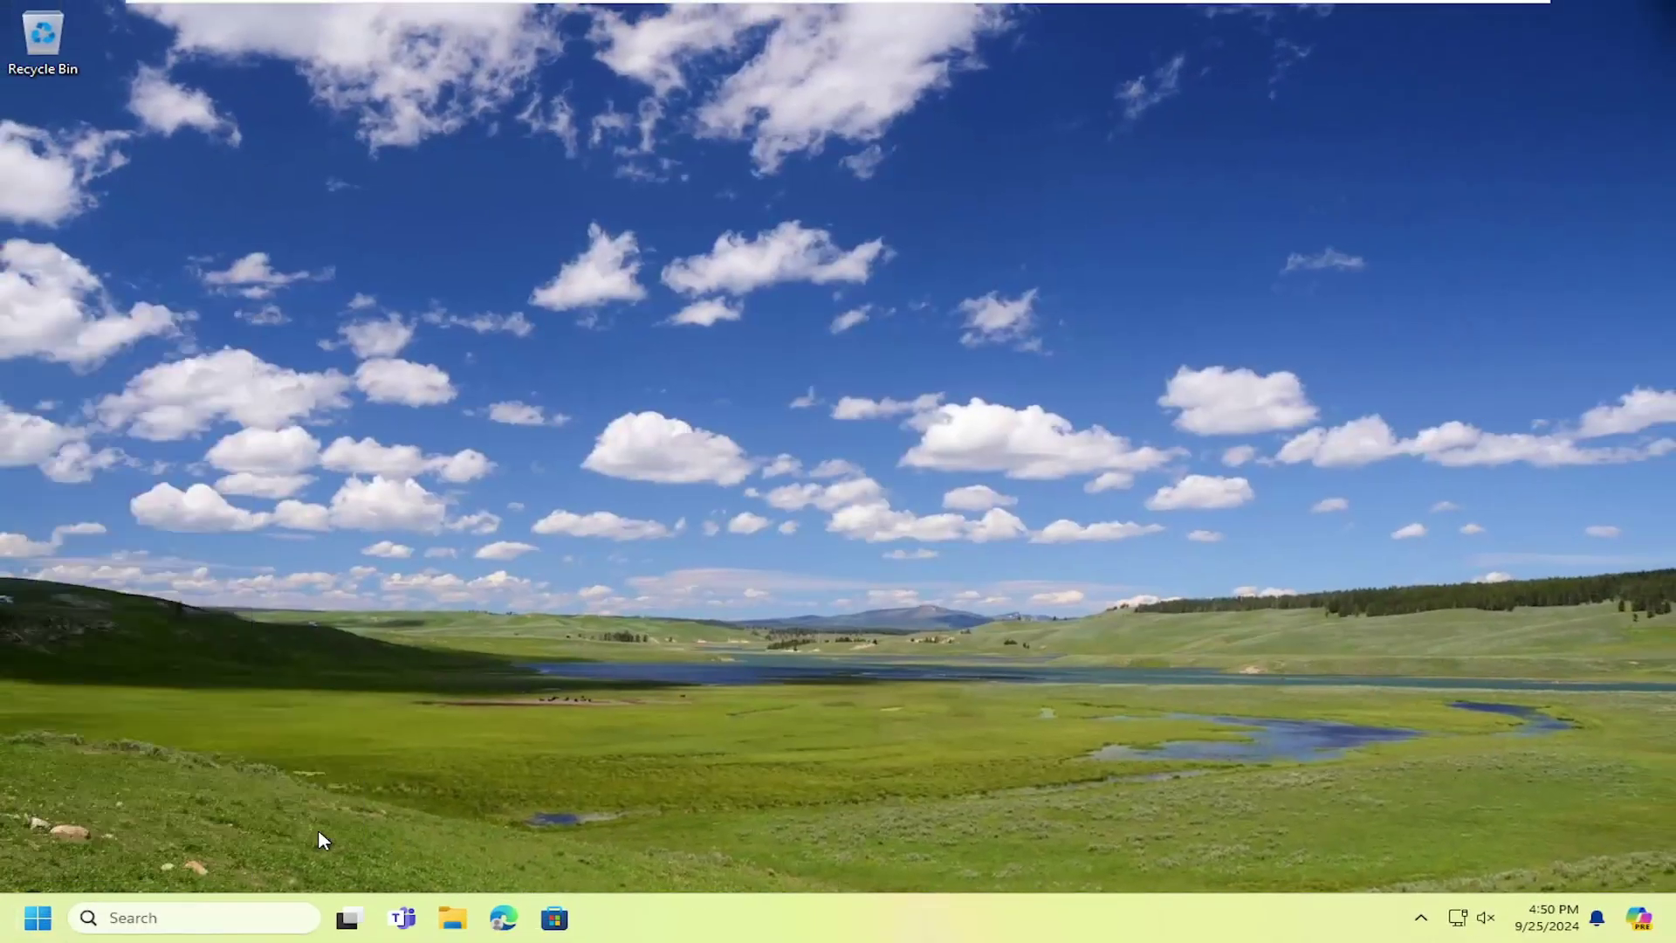